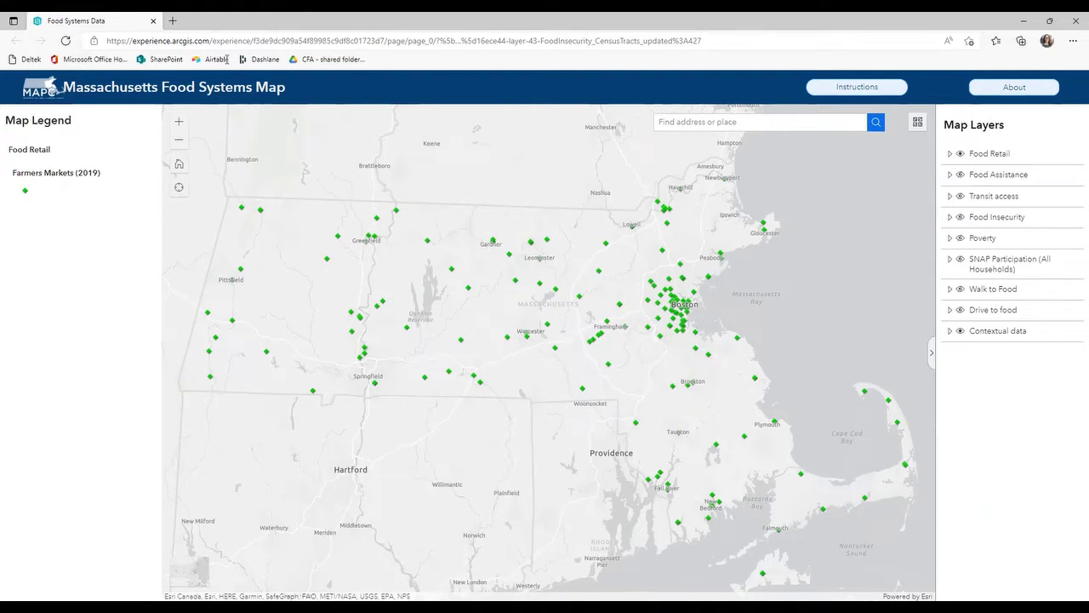
- Search the web for "food system map mapc" in a new browser tab and open the interactive map from MAPC's New Tool article
click(172, 21)
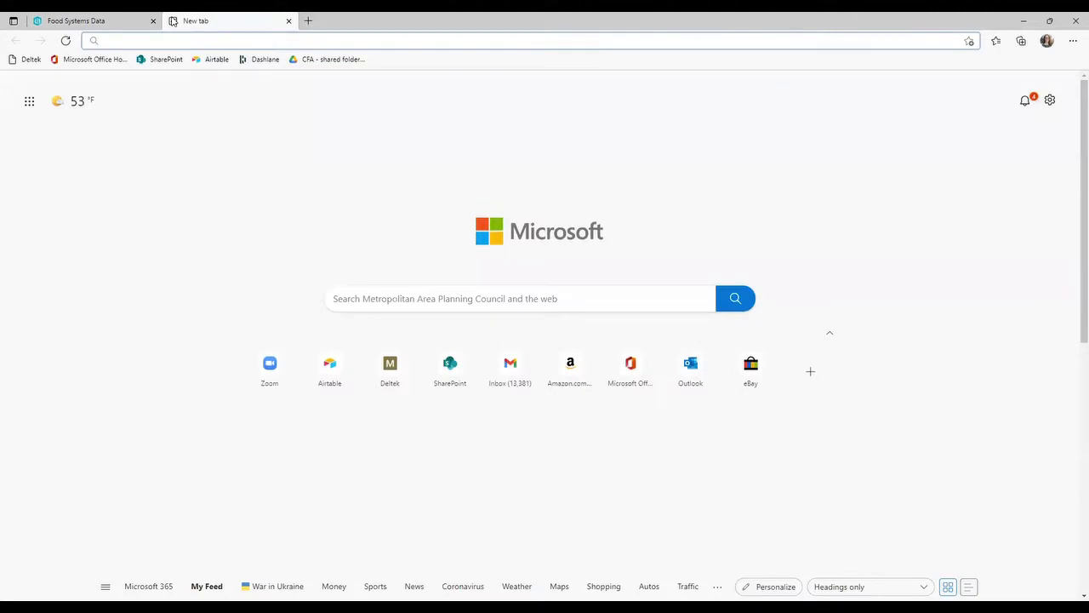
text(foo)
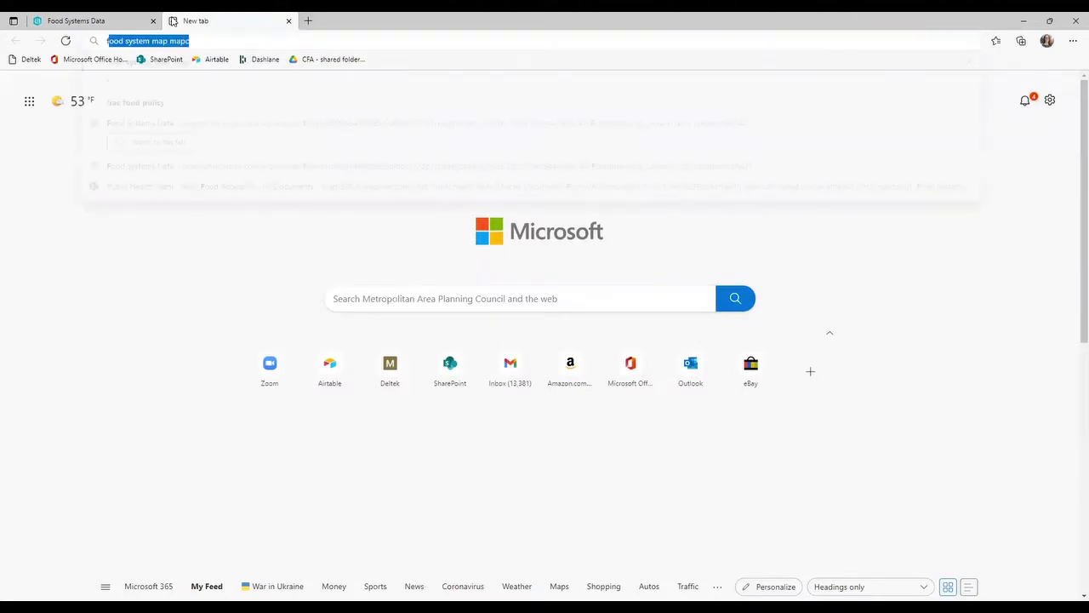
text(d sys)
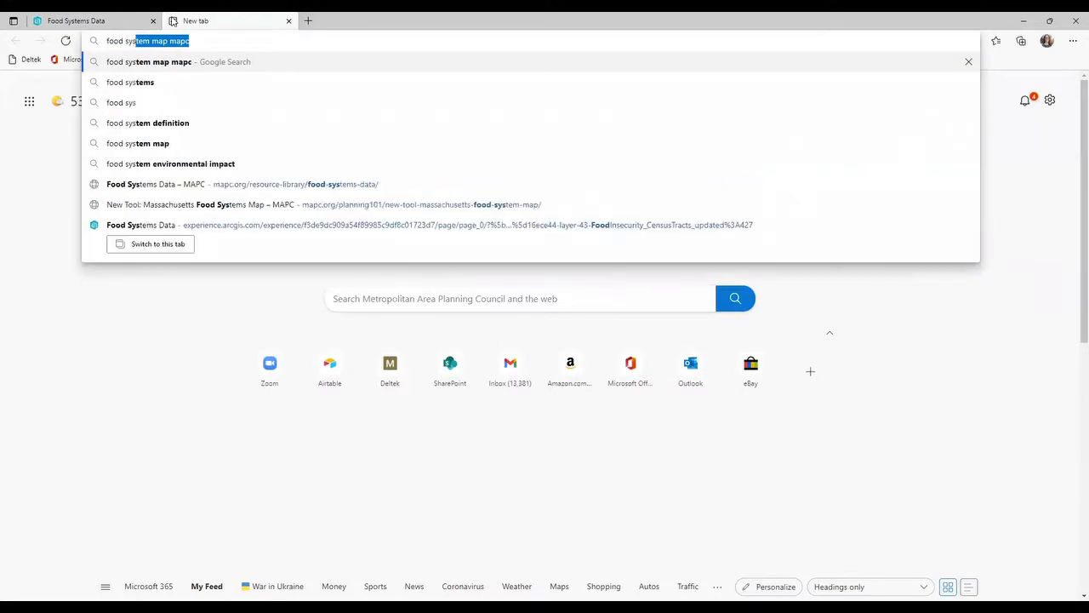
text(tem map mapc)
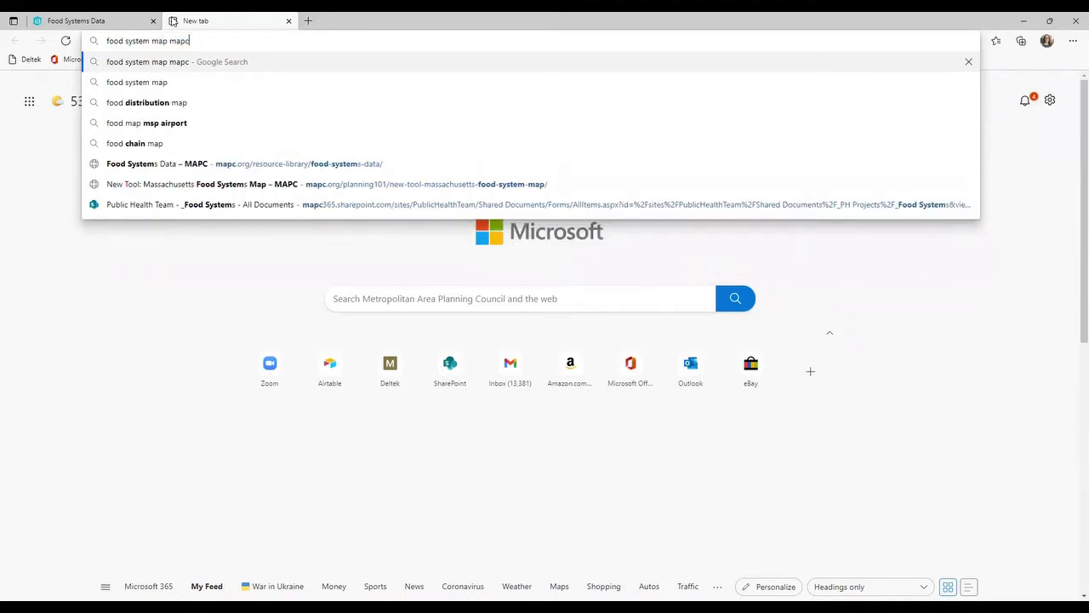
key(Return)
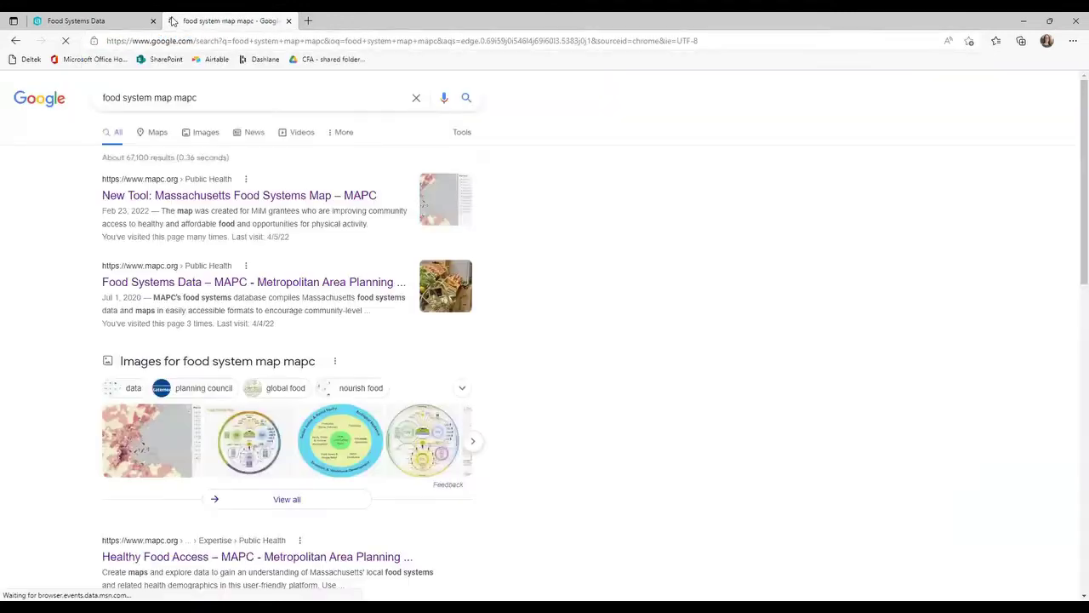
click(177, 197)
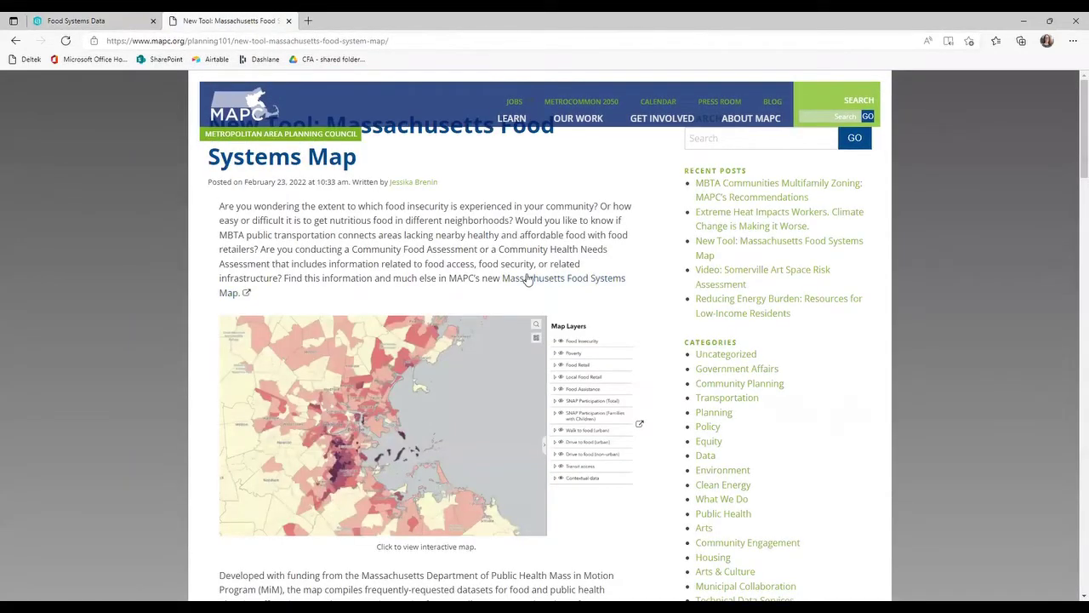
click(527, 282)
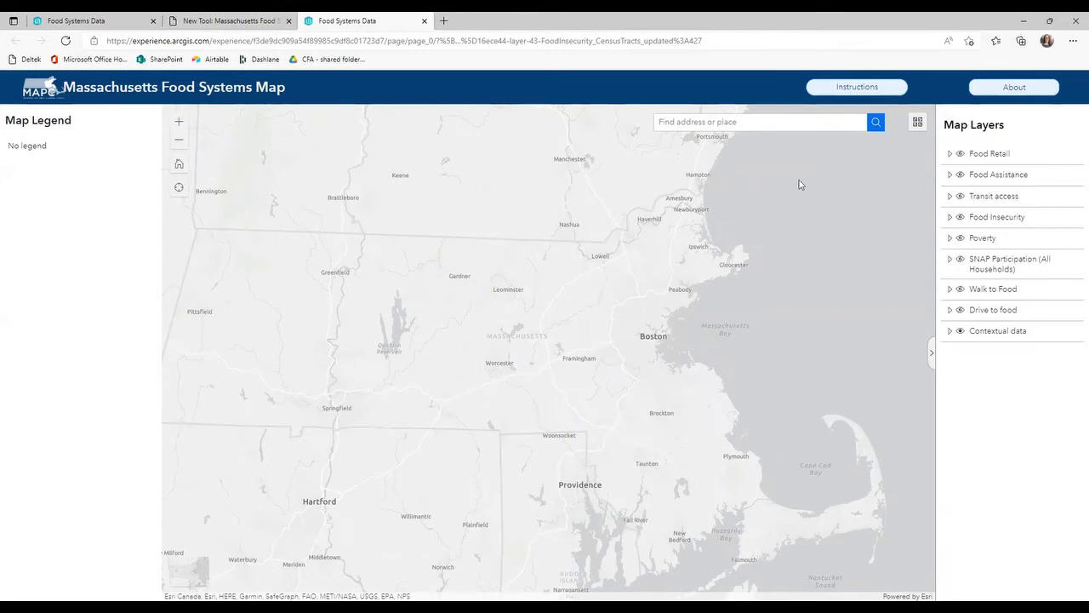
- Read the map's usage instructions and its background information, closing each when done
click(837, 88)
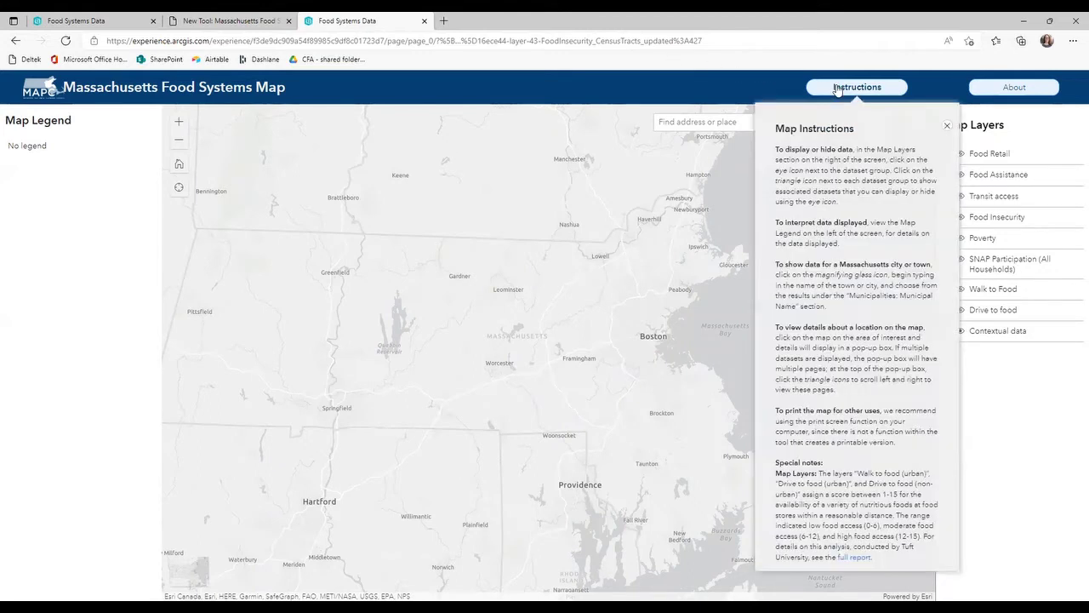
click(946, 125)
click(1013, 92)
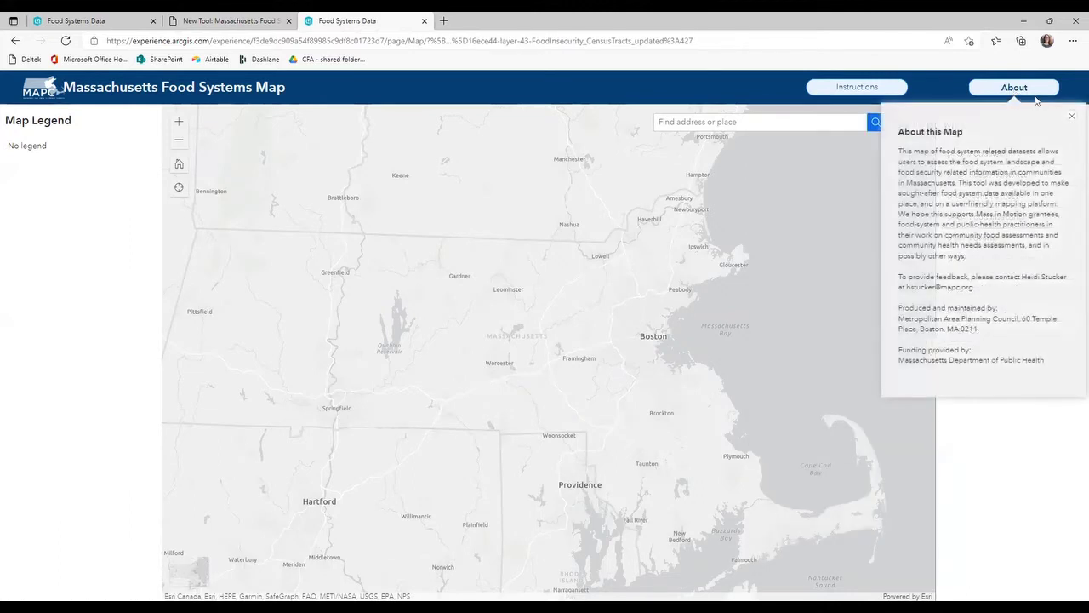
click(1072, 118)
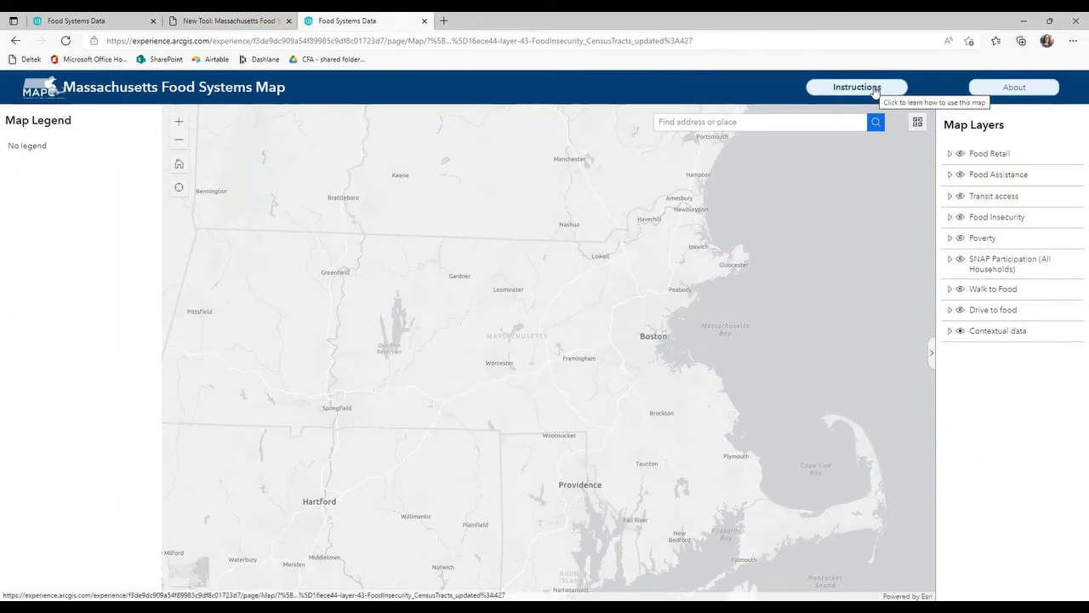
- Reopen the map instructions and highlight the special notes on the Walk to food and Drive to food layer scores
click(876, 91)
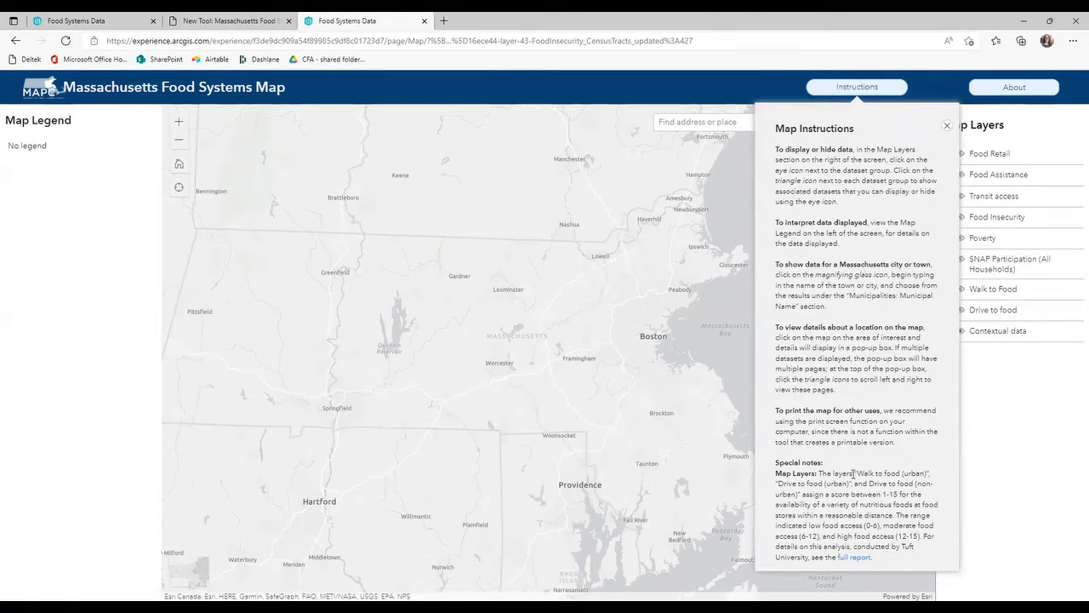
drag(854, 473, 933, 557)
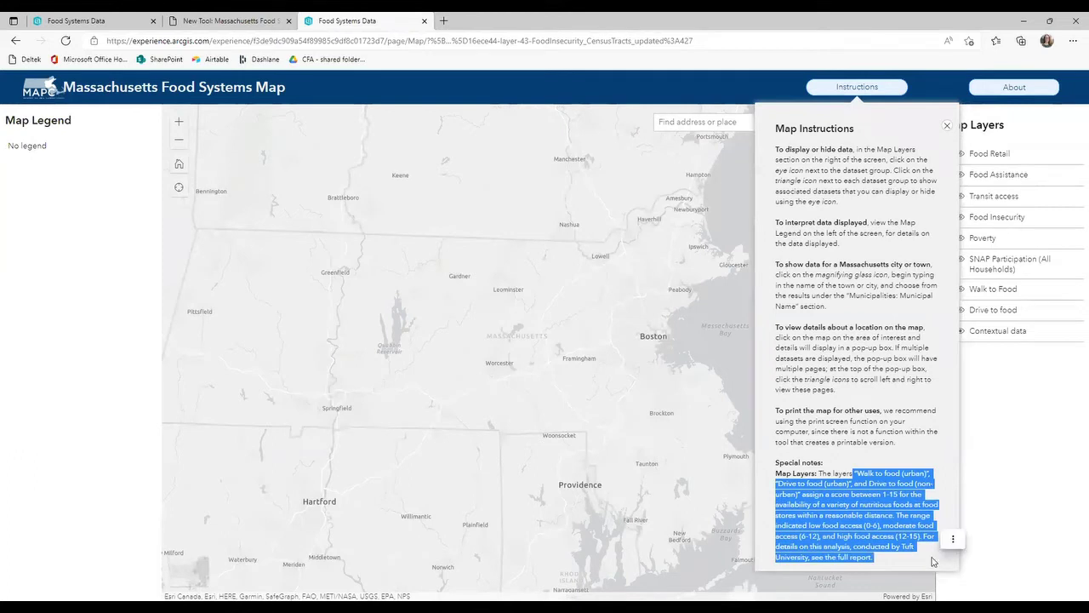
click(948, 128)
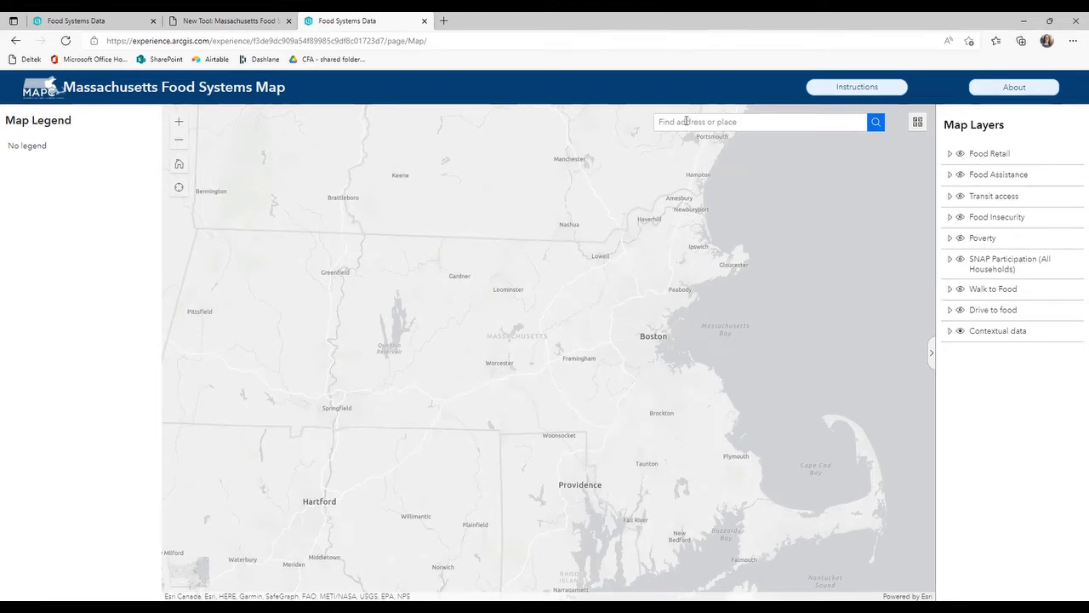
- Try the Imagery and Streets basemaps, and return the map to the Light Gray Canvas basemap
click(919, 124)
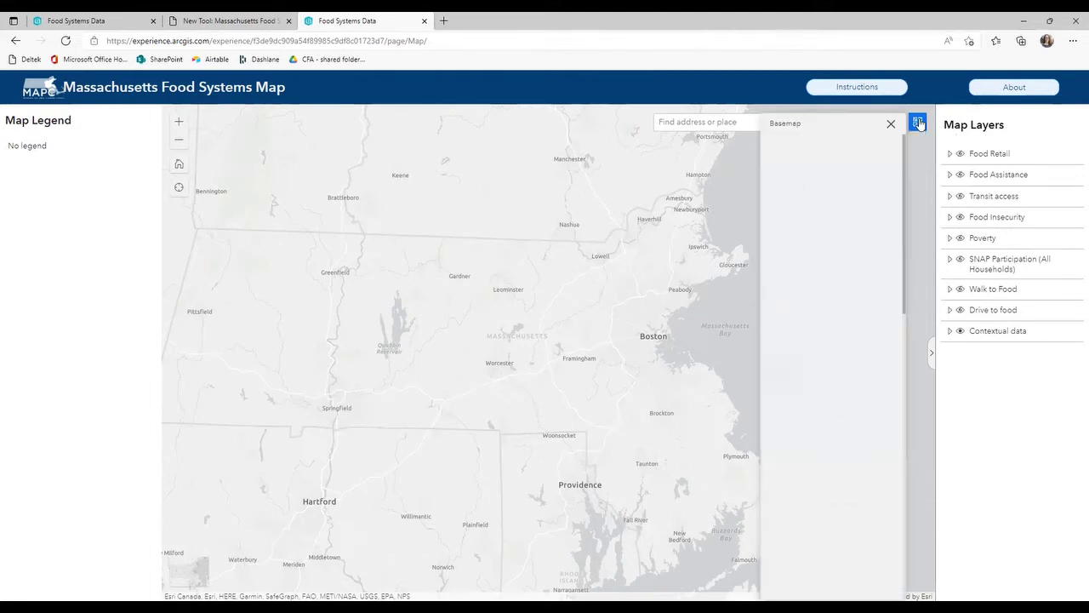
click(816, 159)
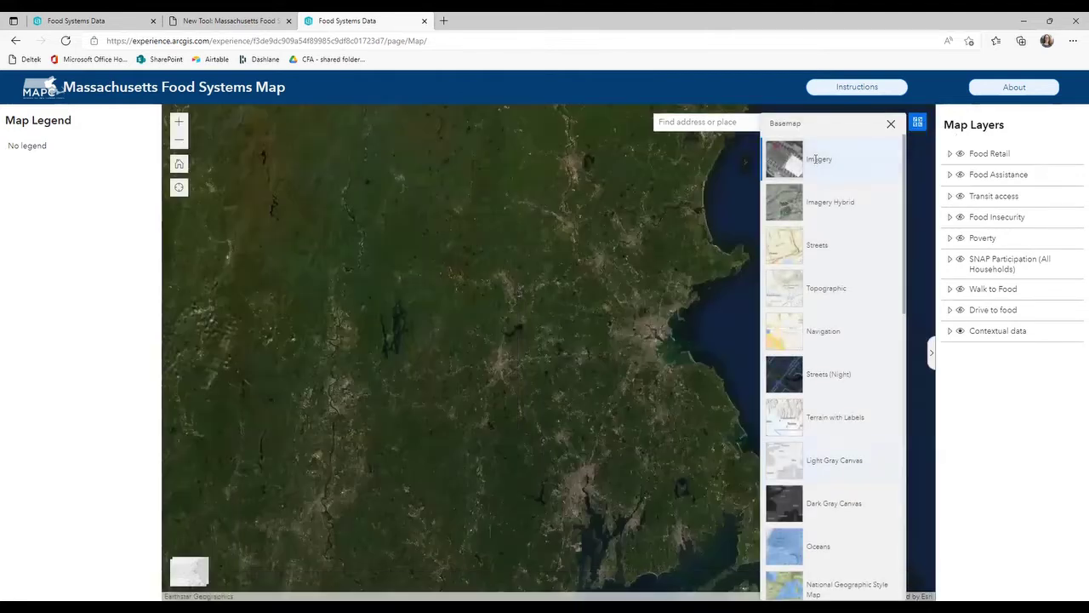
click(795, 249)
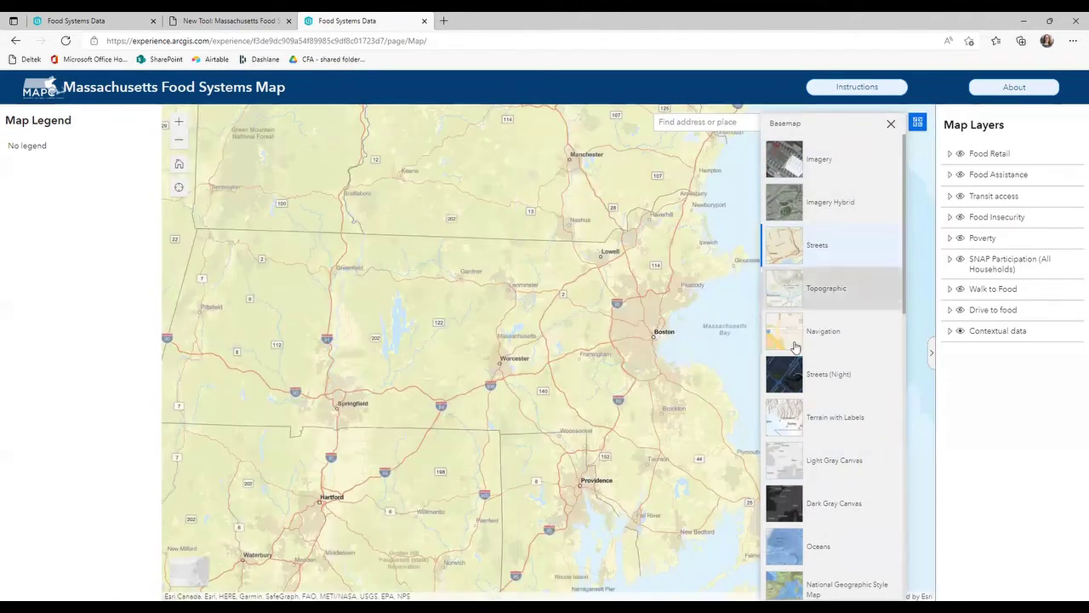
click(789, 434)
click(789, 463)
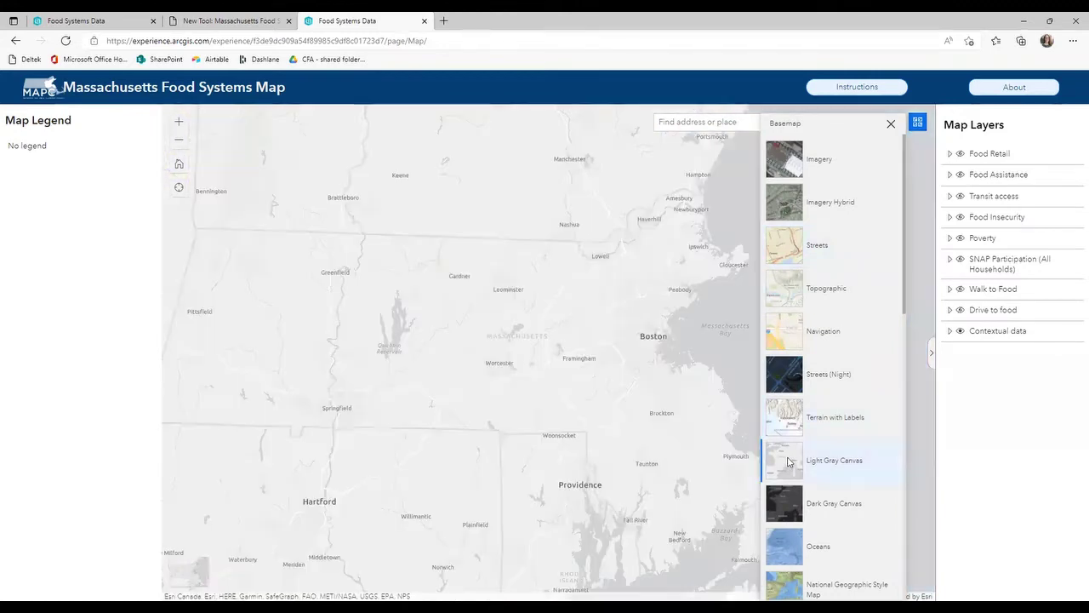
click(891, 124)
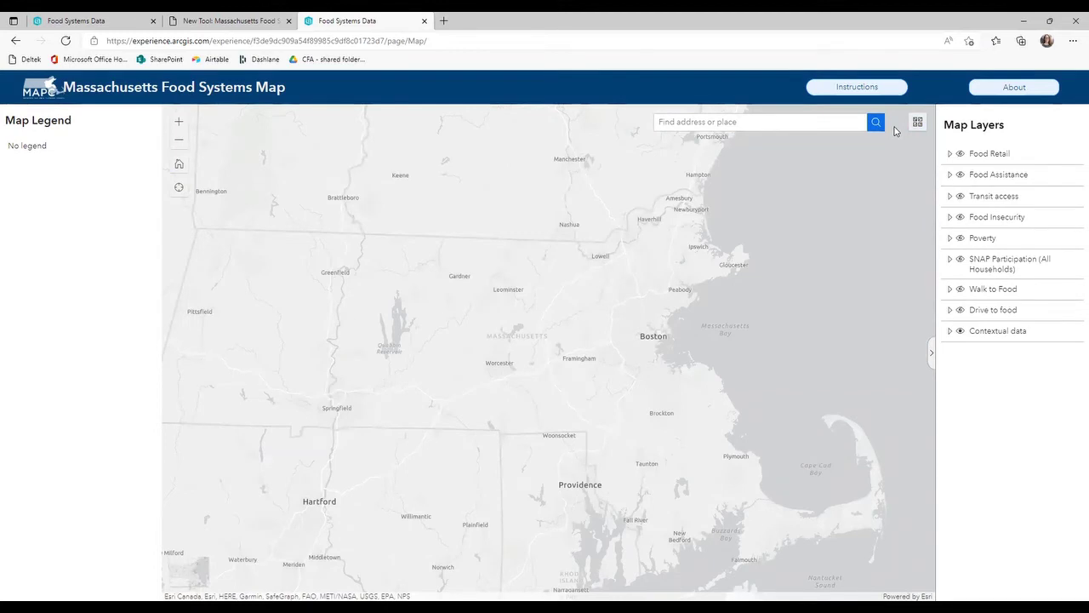
- Find Springfield, MA, USA on the map through the place search and clear the search text
click(181, 122)
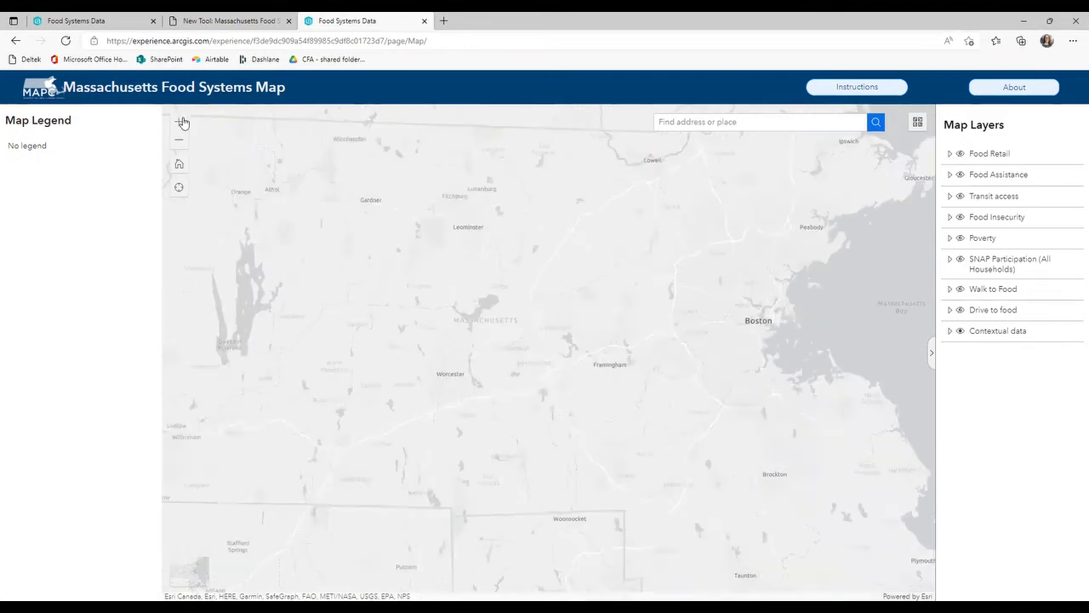
click(182, 123)
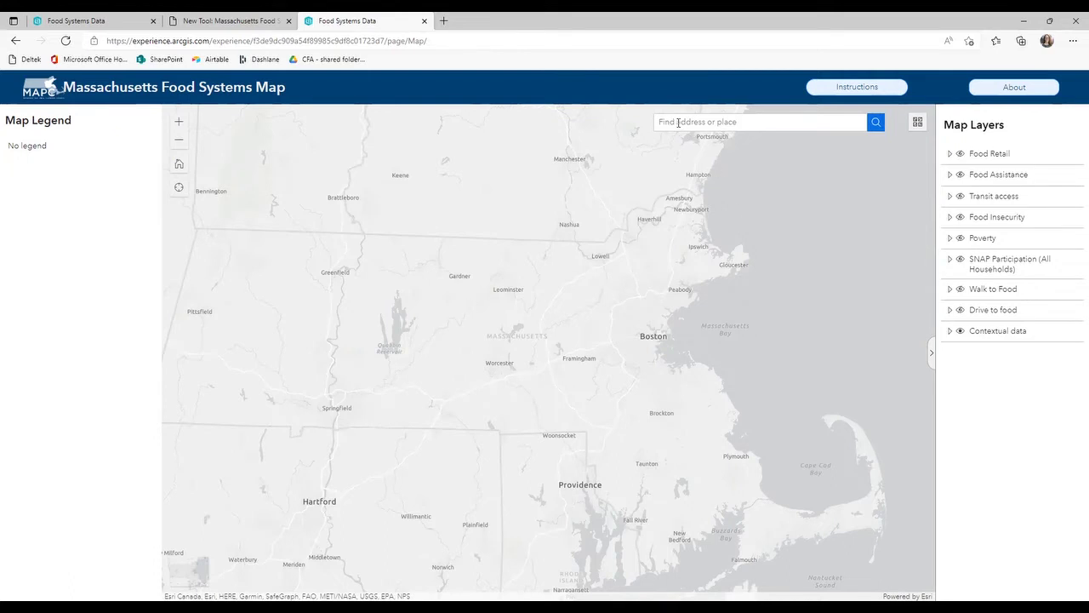
click(678, 122)
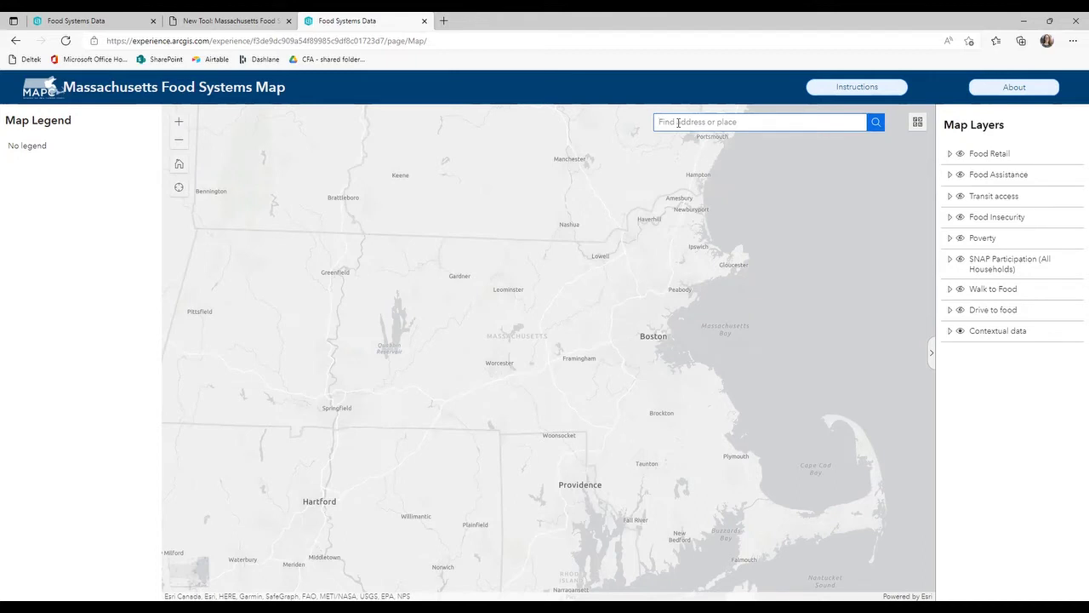
text(springfield)
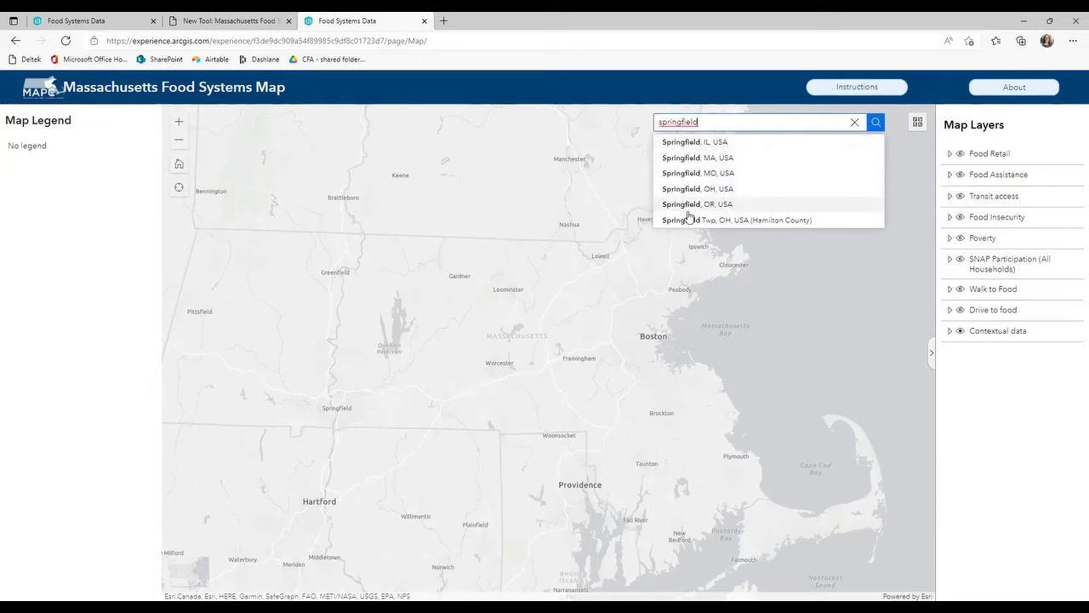
click(694, 162)
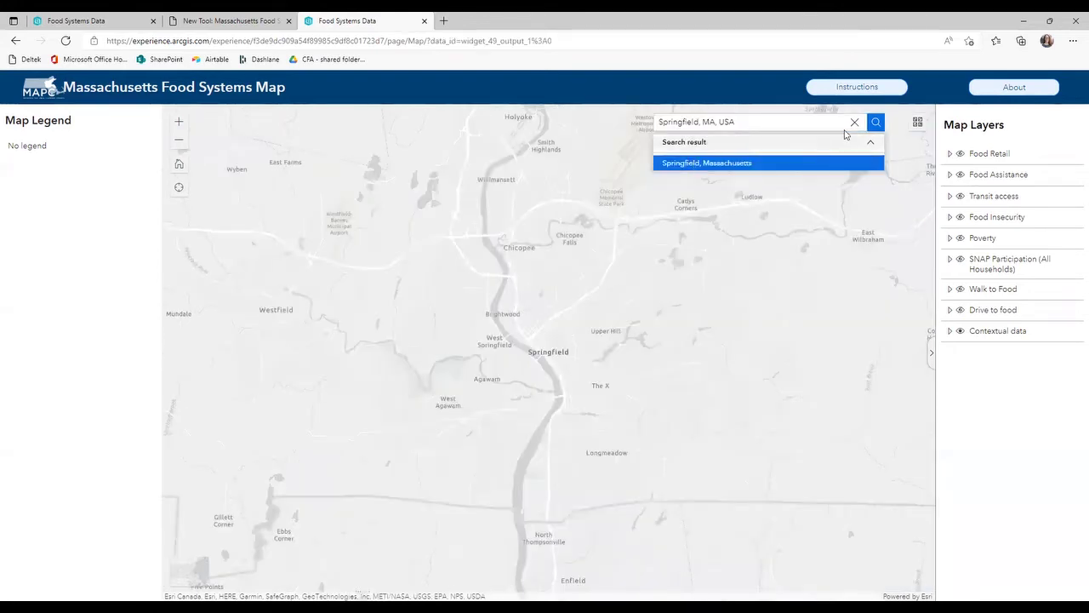
click(872, 145)
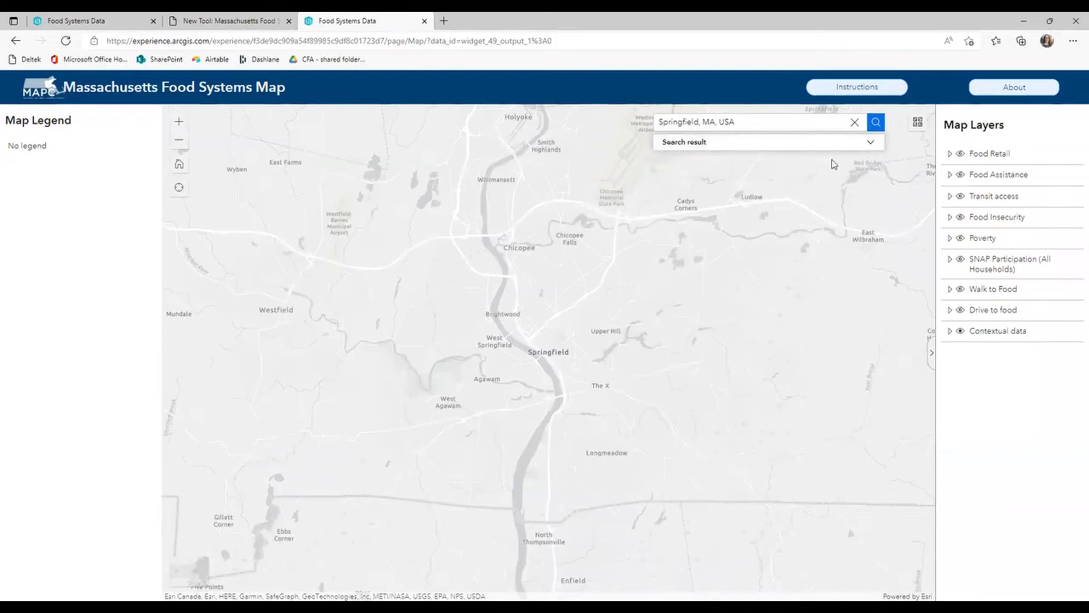
click(856, 124)
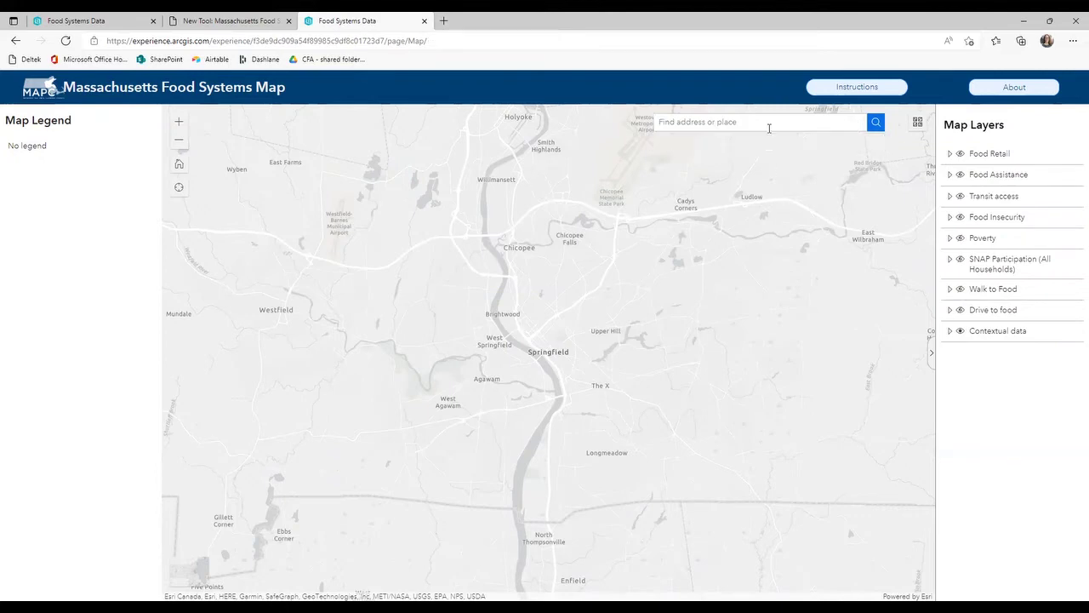
click(179, 145)
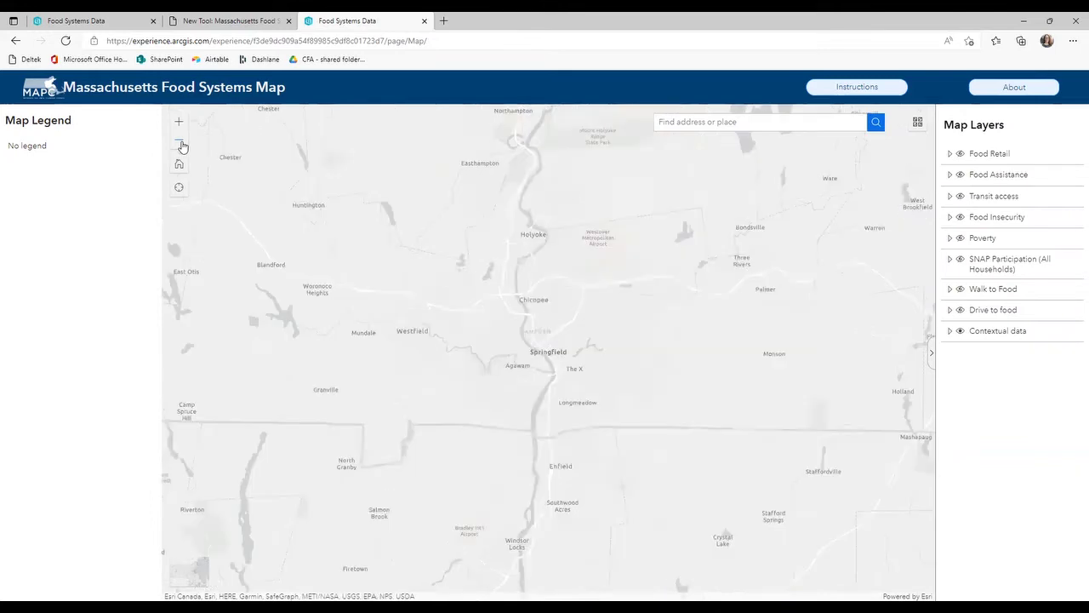
click(181, 146)
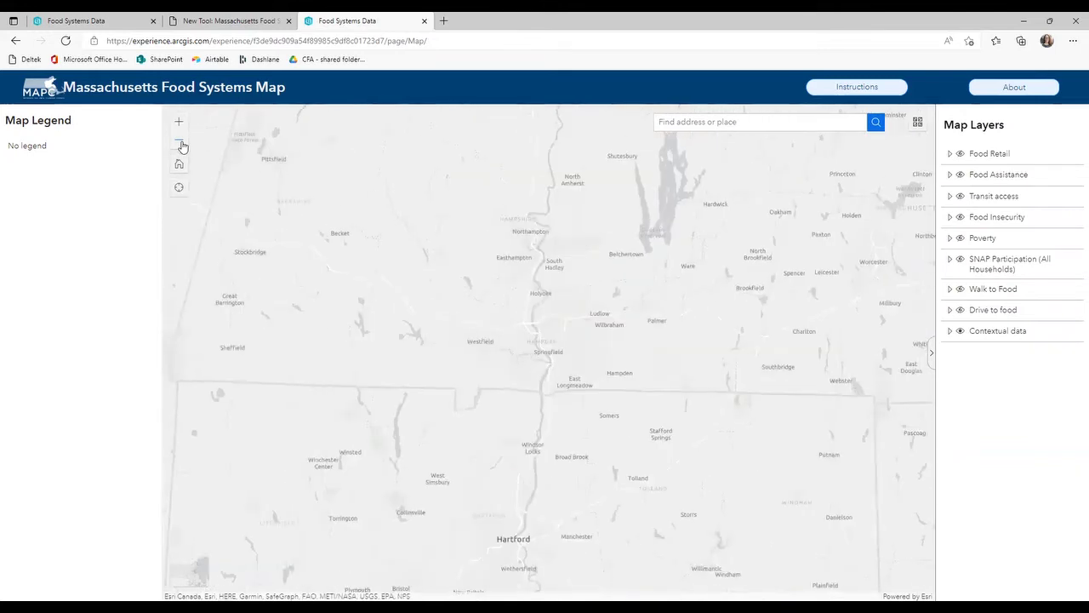
click(179, 126)
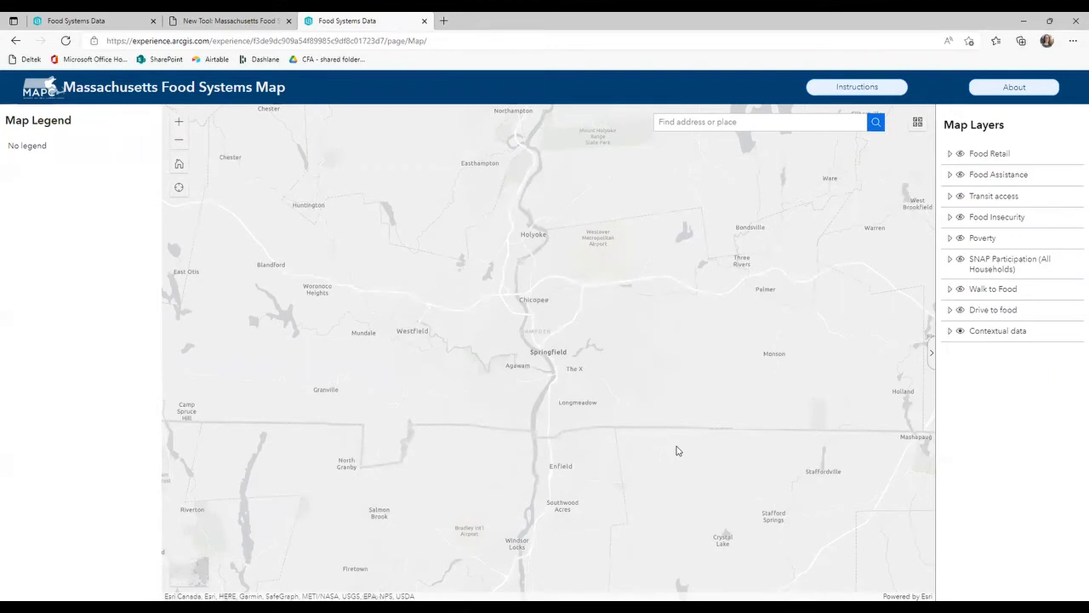
click(179, 122)
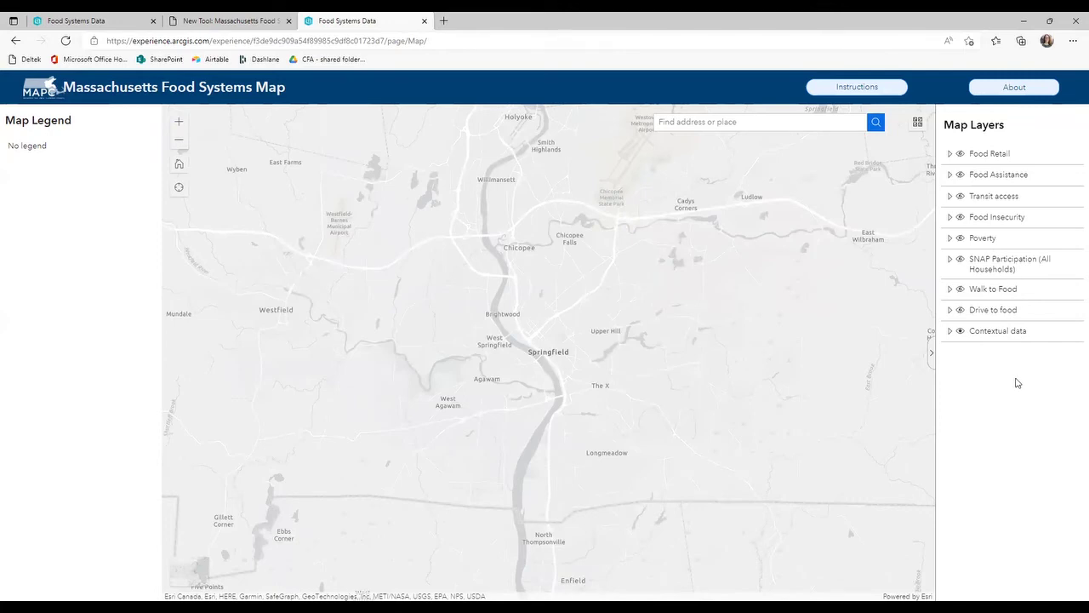
key(Tab)
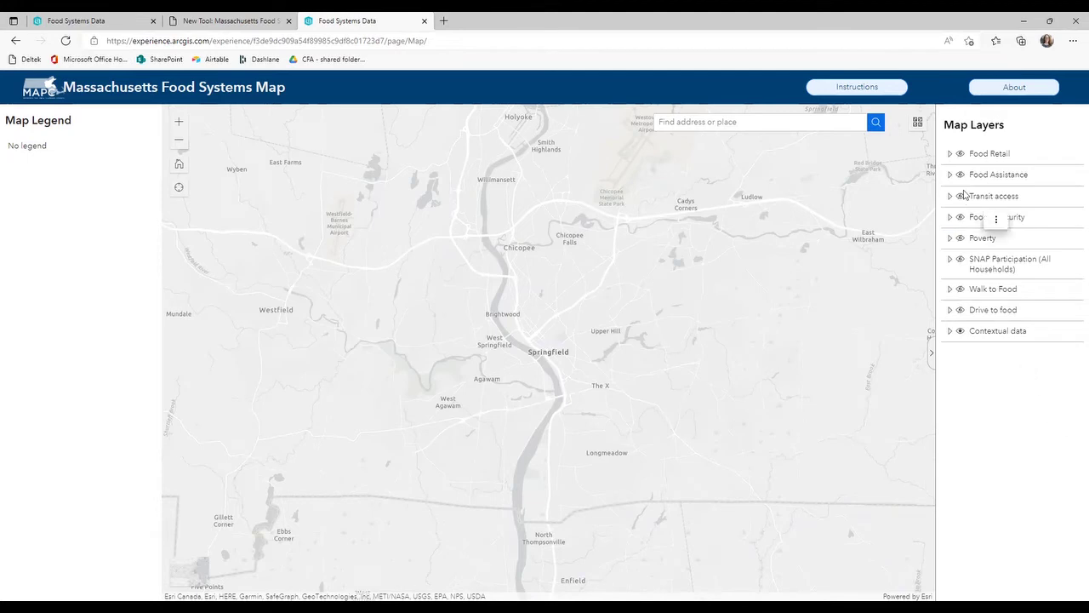
- Show the Food Retail group with its All Food Retailers (2016), Farmers Markets (2019) and Healthy Incentives Program (HIP) Locations (2020) layers
click(950, 154)
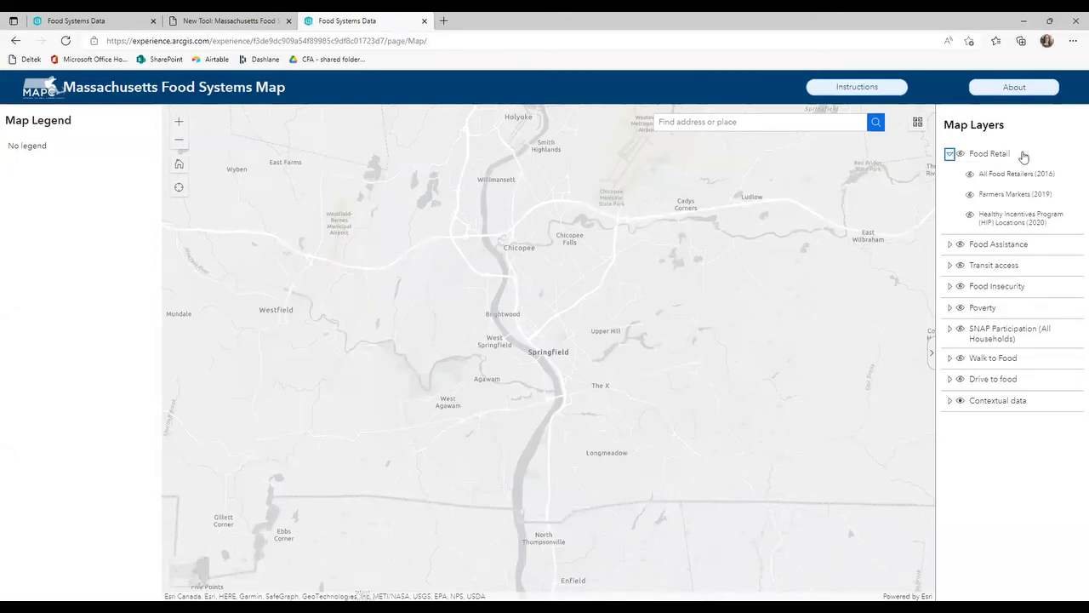
click(960, 155)
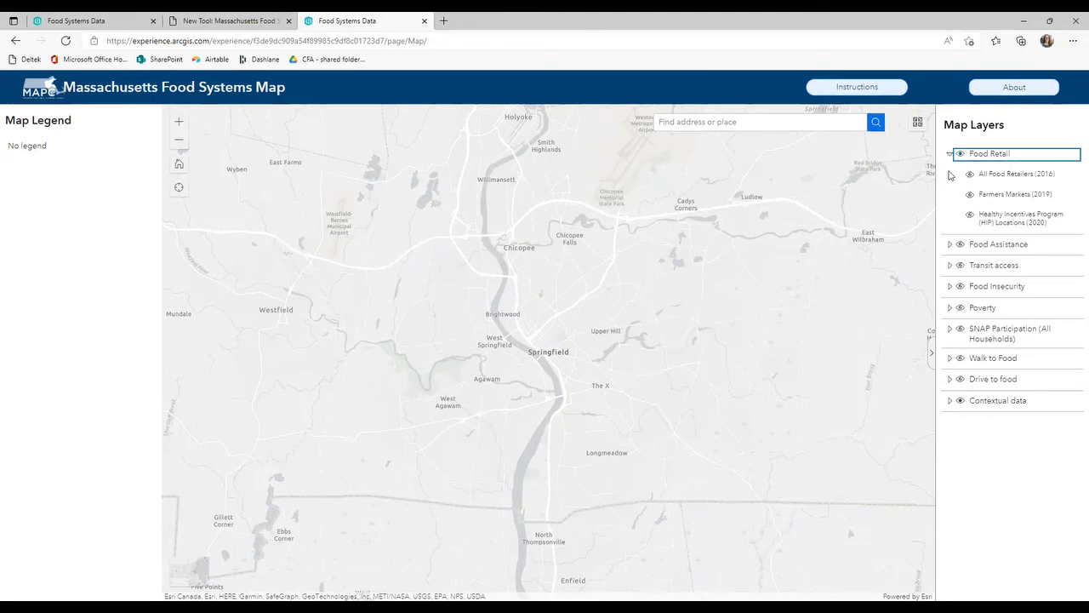
click(969, 174)
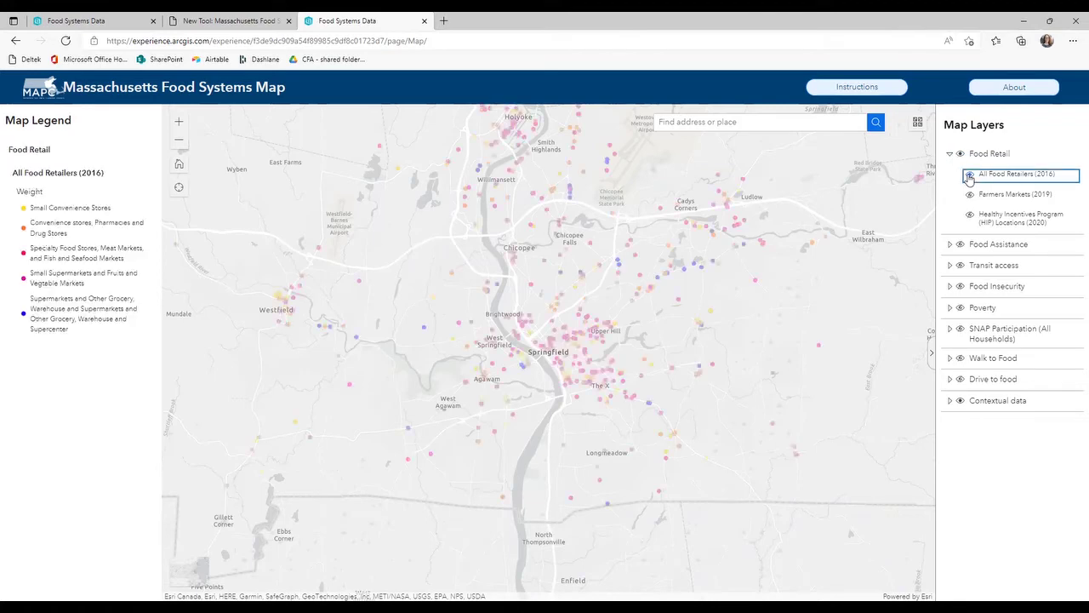
click(970, 195)
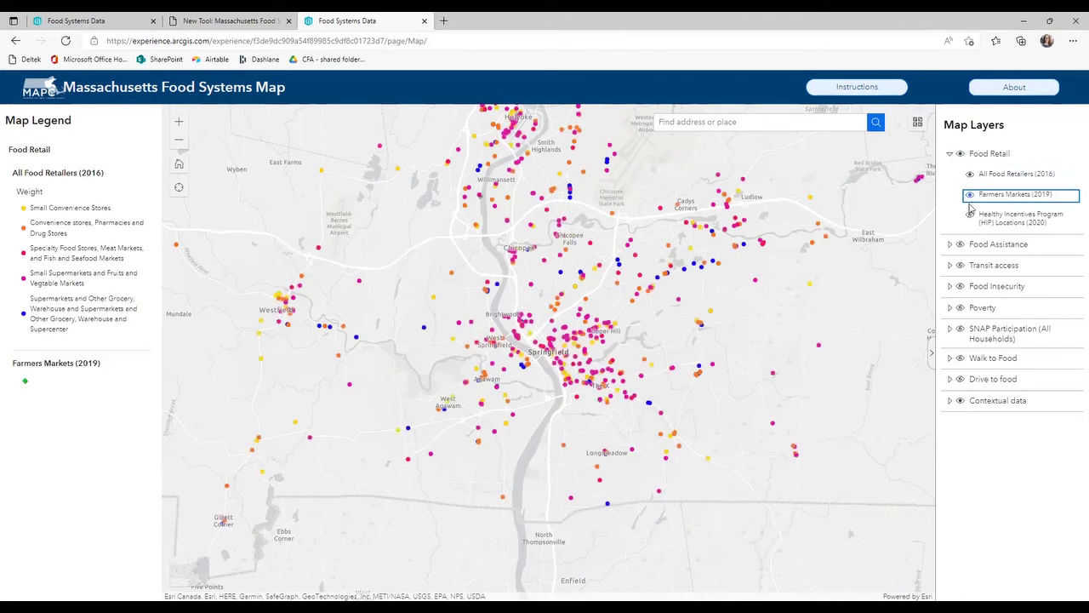
click(970, 216)
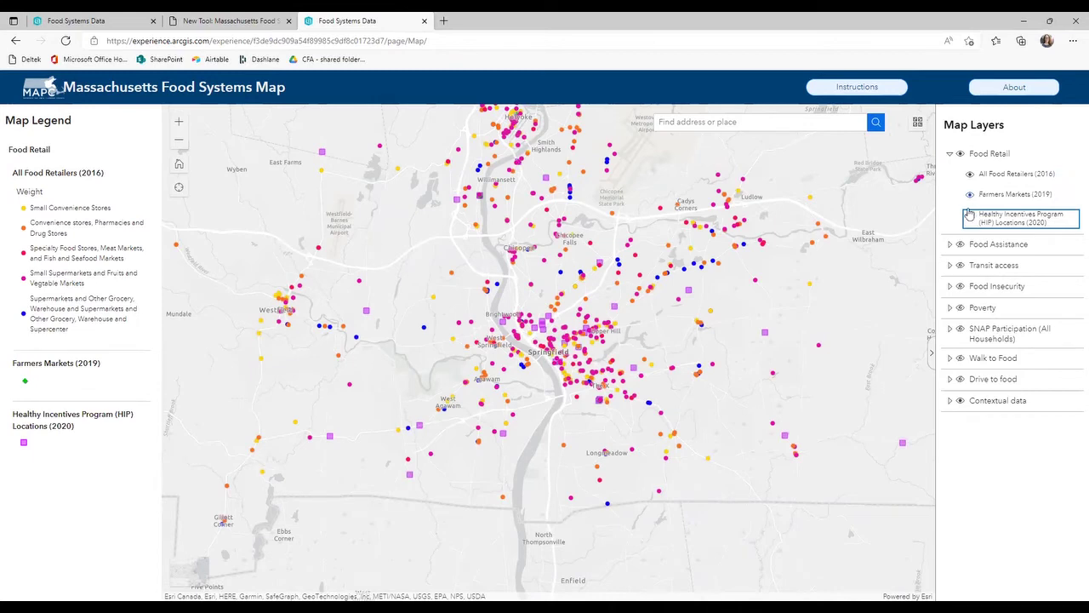
- Hide the Farmers Markets (2019) and Healthy Incentives Program (HIP) Locations (2020) layers, and show Food Insecurity: Census Tracts (2018)
click(969, 214)
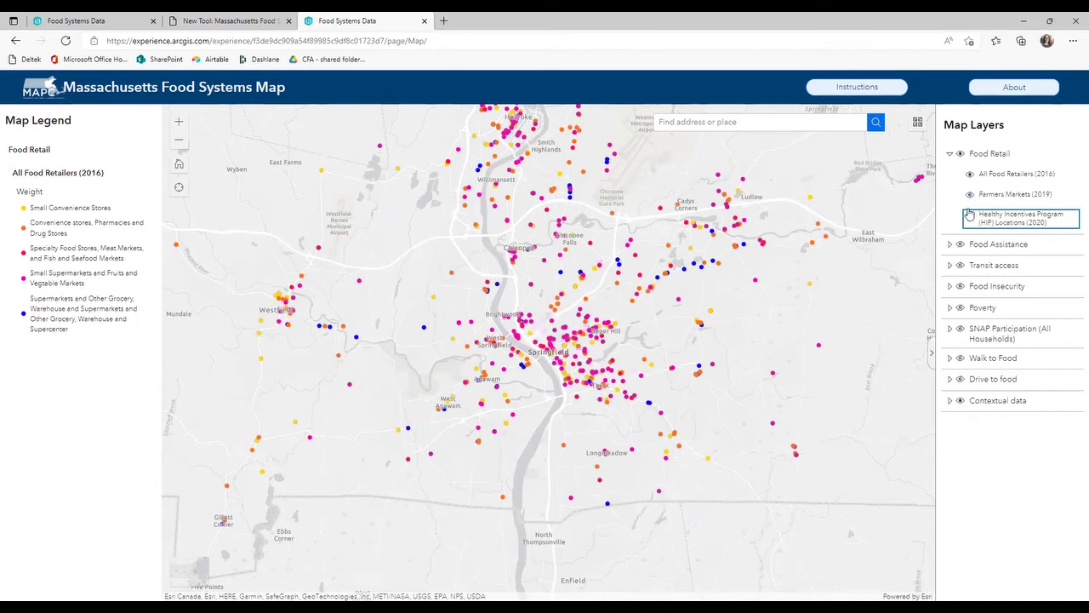
click(950, 288)
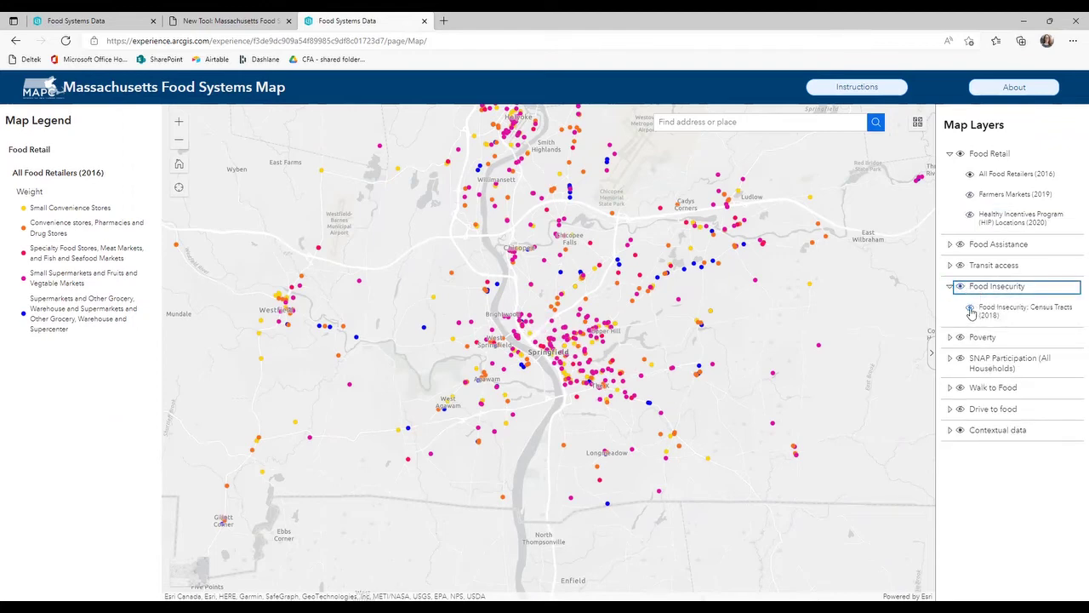
click(971, 310)
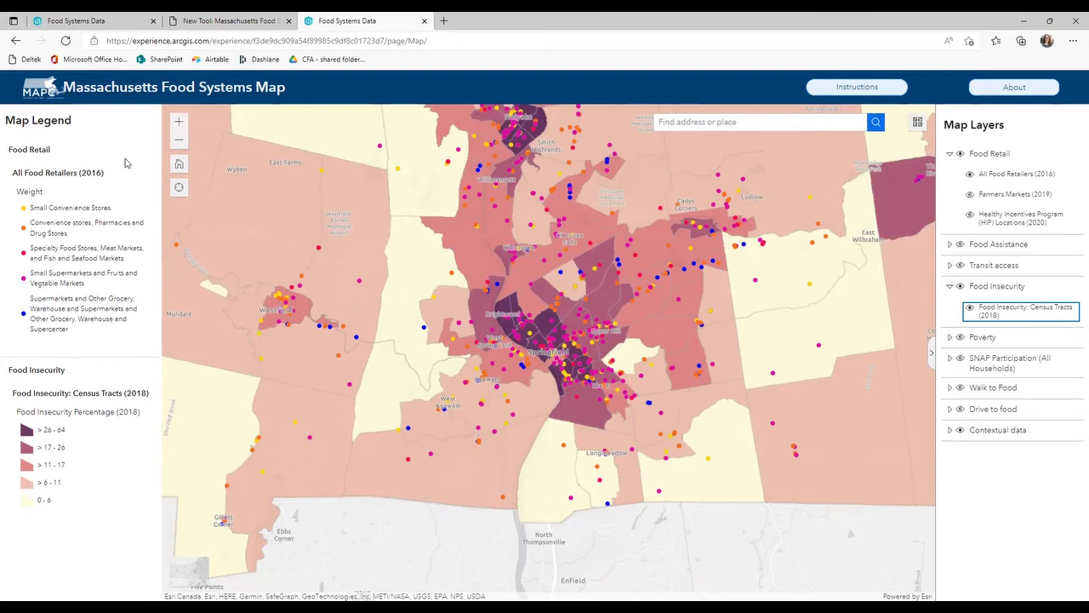
- Read through the food insecurity details of the census tract around Westfield-Barnes Municipal Airport and close them
click(364, 298)
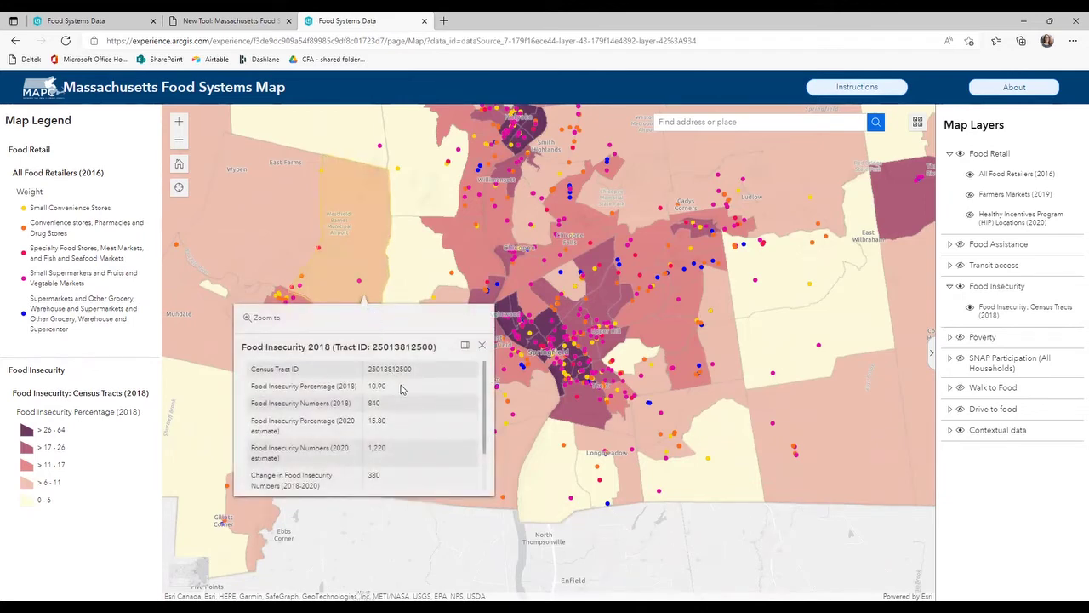
scroll(403, 389, down, 2)
scroll(402, 389, up, 2)
scroll(402, 389, down, 2)
scroll(403, 389, up, 2)
click(482, 346)
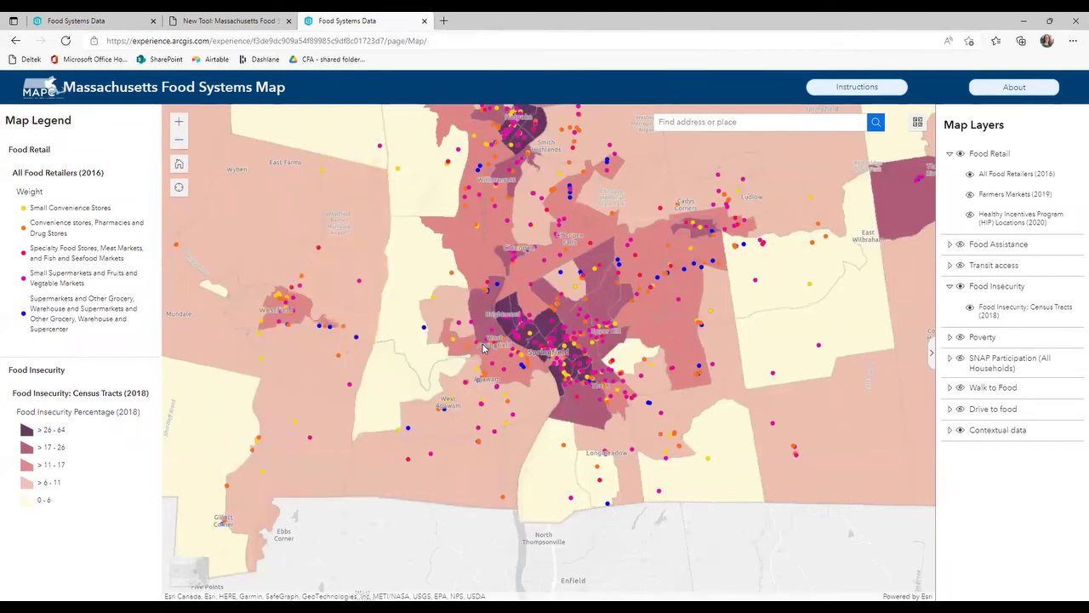
- Inspect the retailer point southeast of Westfield-Barnes Municipal Airport, paging to the store's record and back to the tract's food insecurity record
click(359, 283)
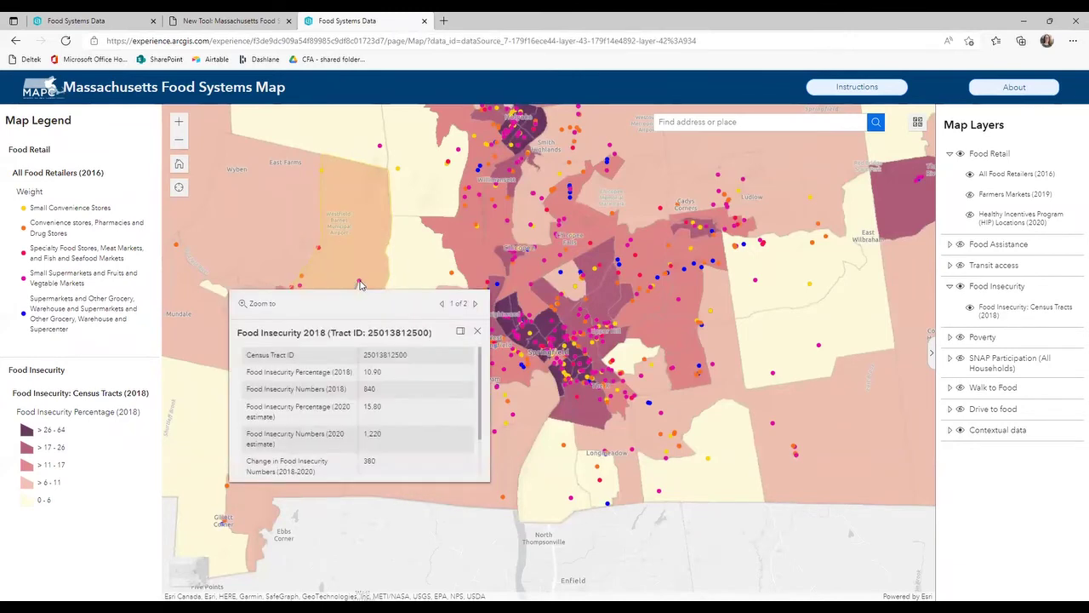
click(476, 304)
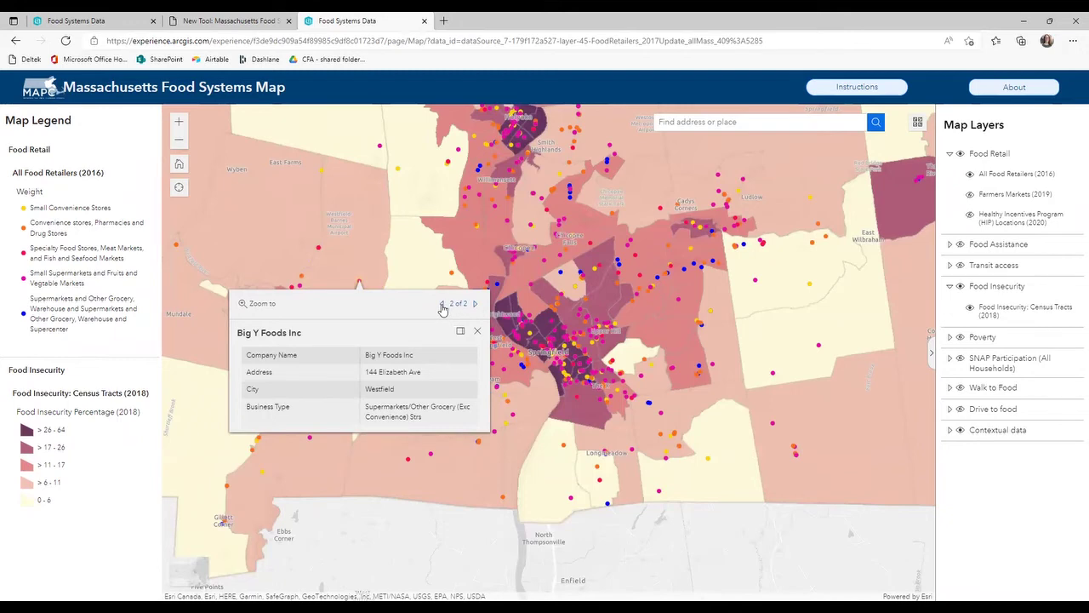
click(443, 305)
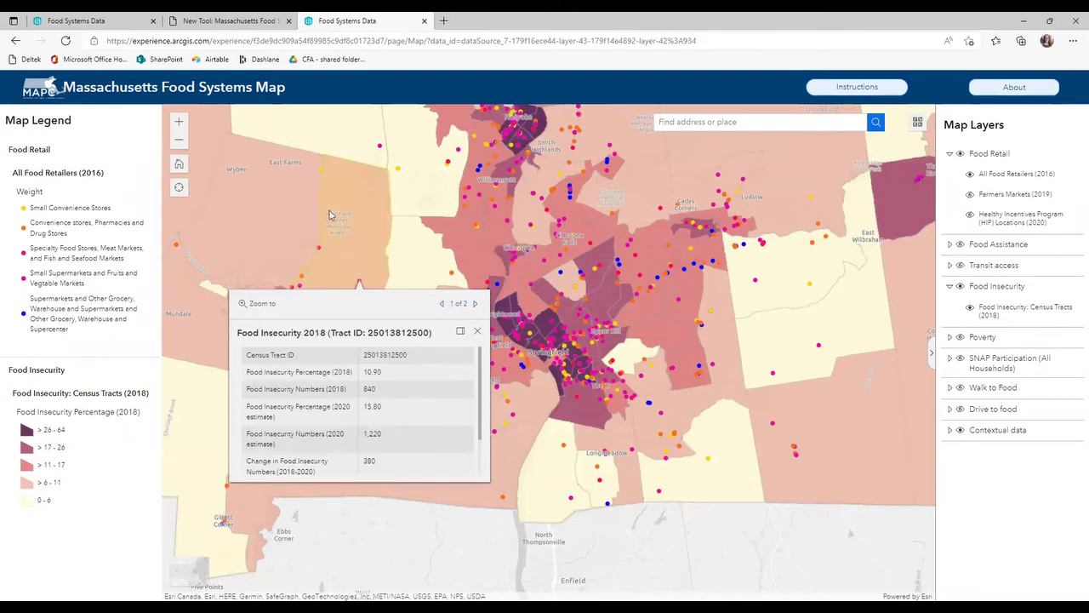
- View the food insecurity details of the pale census tract northeast of East Farms, and close them
click(341, 142)
click(341, 142)
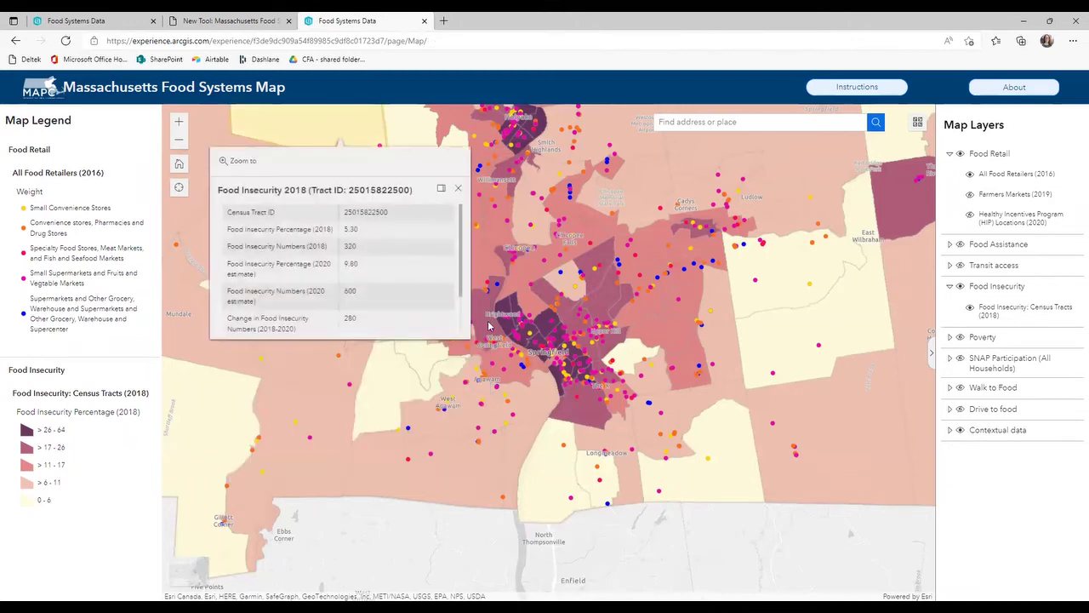
click(458, 190)
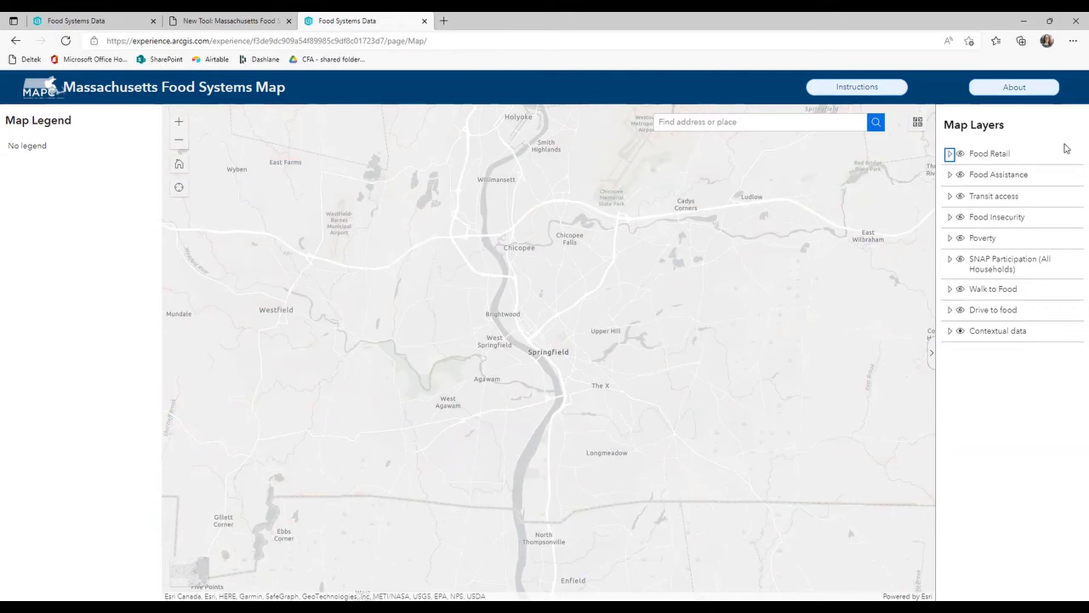
- Expand the Food Retail and Food Assistance groups in turn to review their layers, collapse them, and go on to Transit access
click(950, 154)
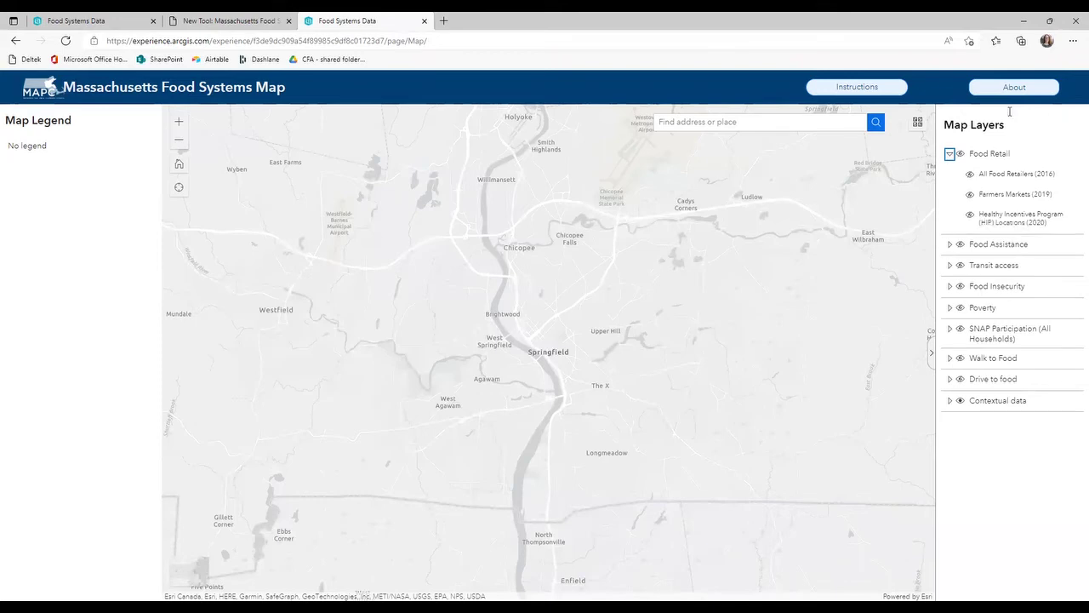
click(950, 154)
click(950, 174)
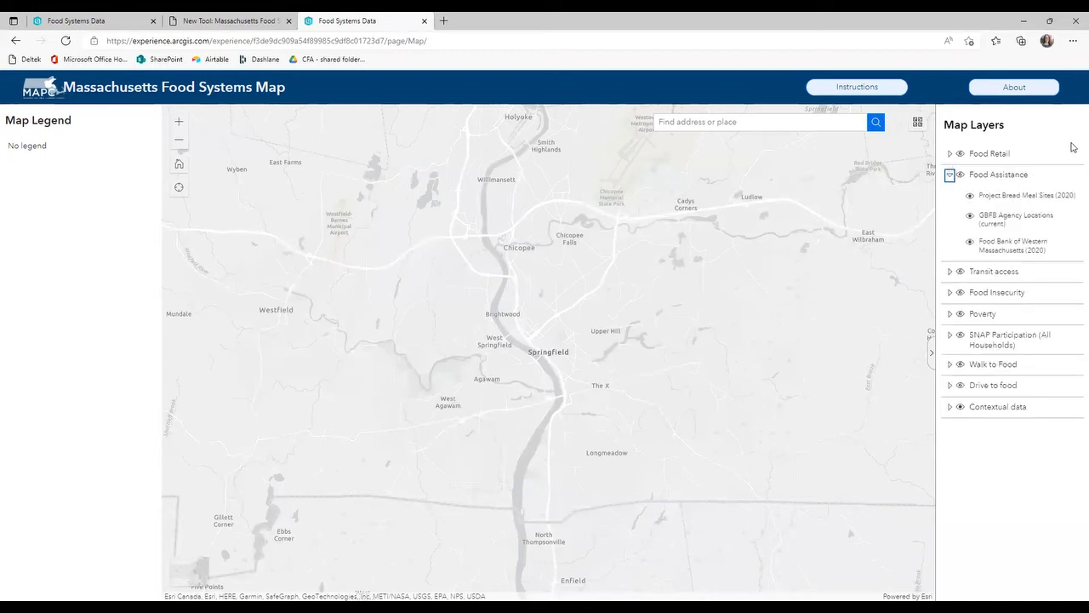
click(950, 176)
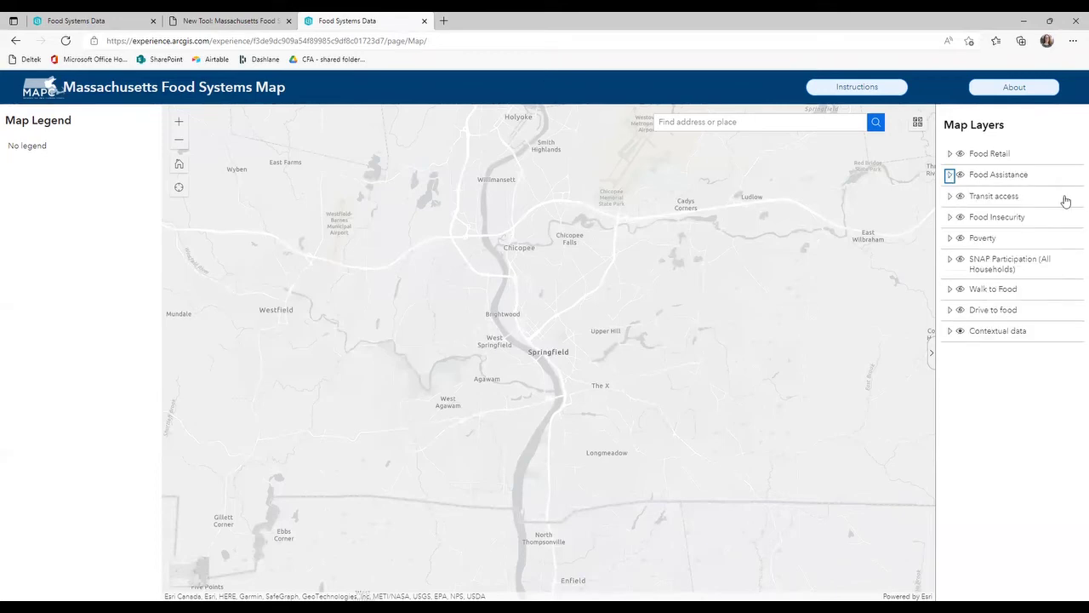
click(1066, 198)
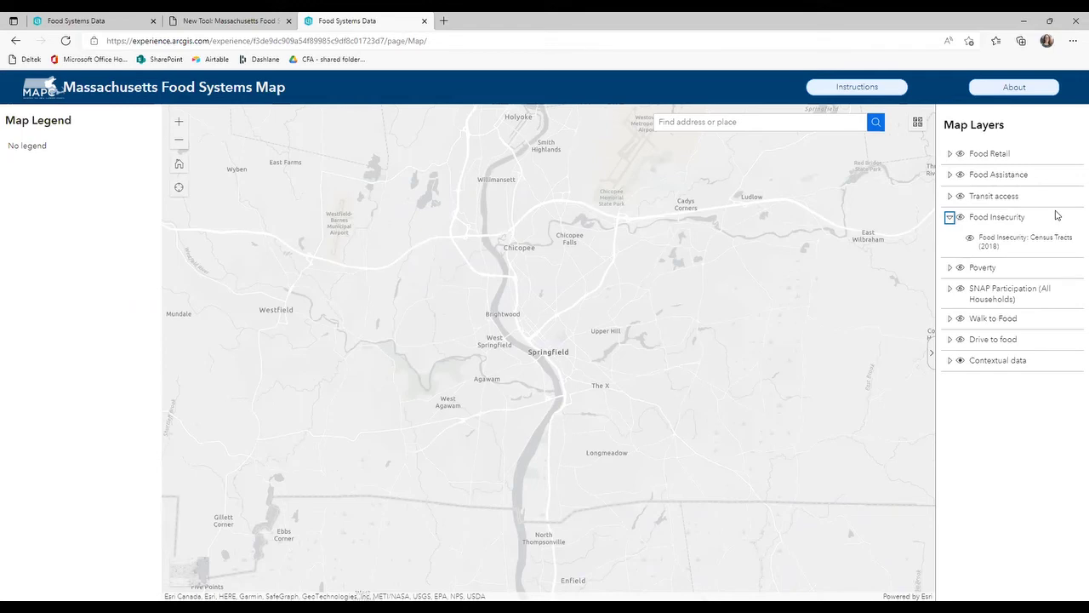
- Collapse the Food Insecurity group, and review the layers of the Poverty and SNAP Participation (All Households) groups, collapsing each one
click(951, 219)
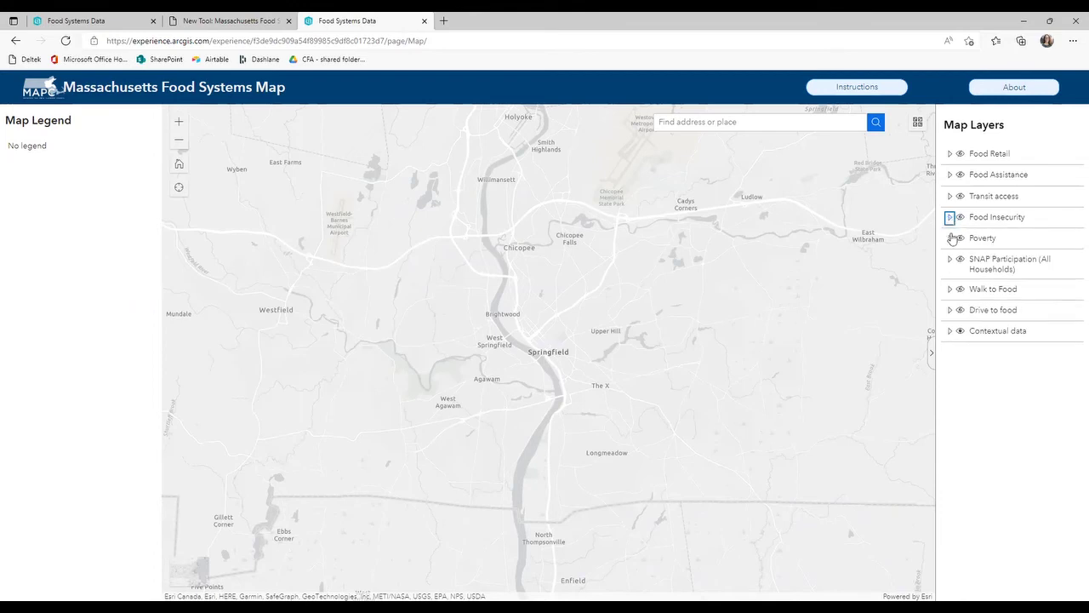
click(950, 239)
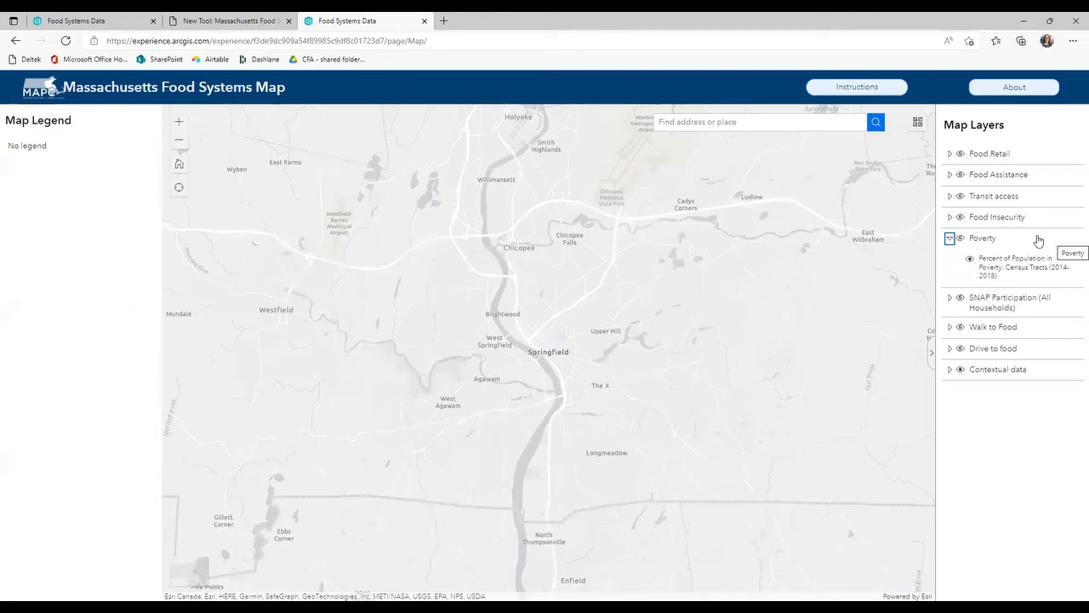
click(950, 240)
click(950, 260)
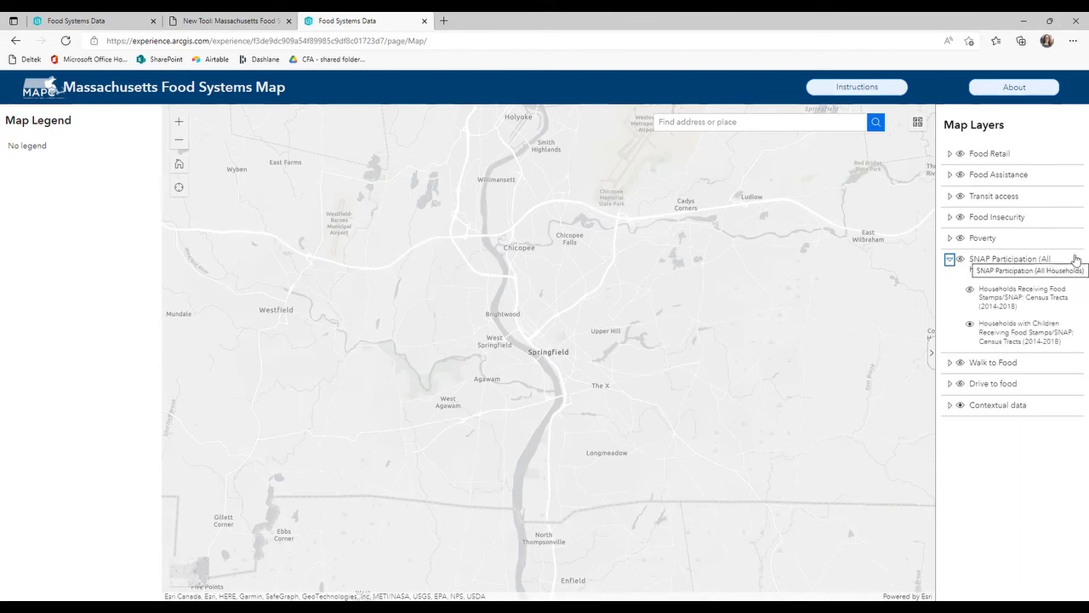
click(950, 260)
- Display the Walk to Food group's Food Access Score: use for urban areas (2016) layer to examine it, and hide and collapse the group
click(950, 290)
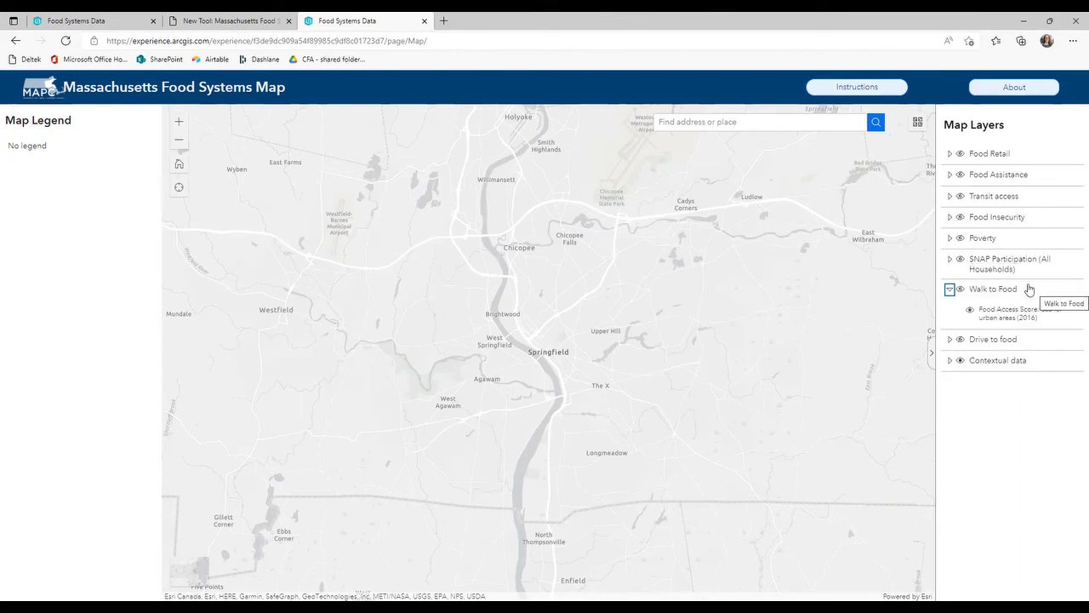
click(962, 288)
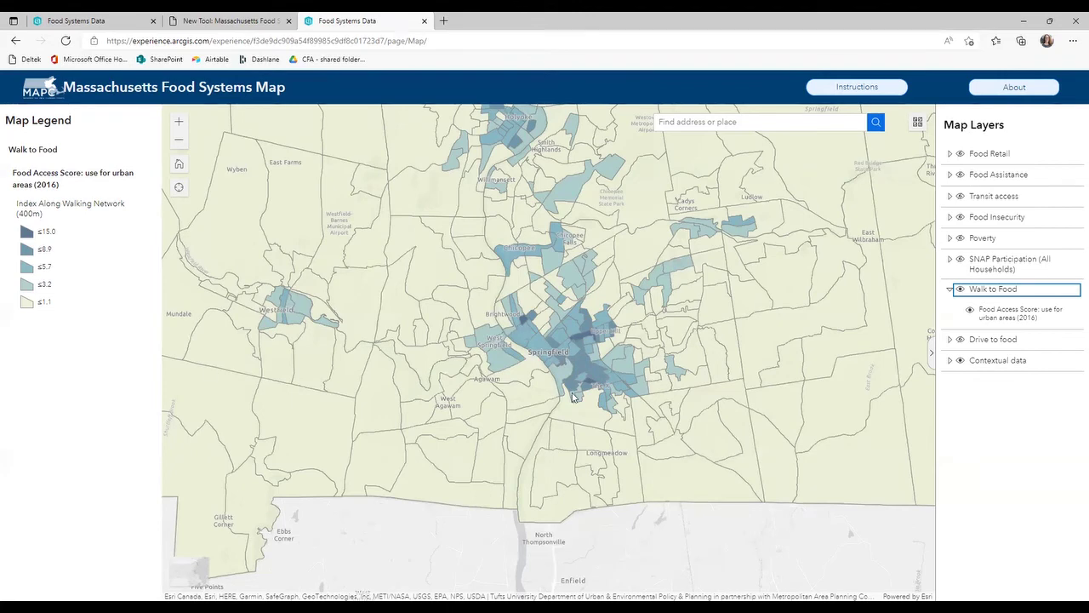
click(960, 290)
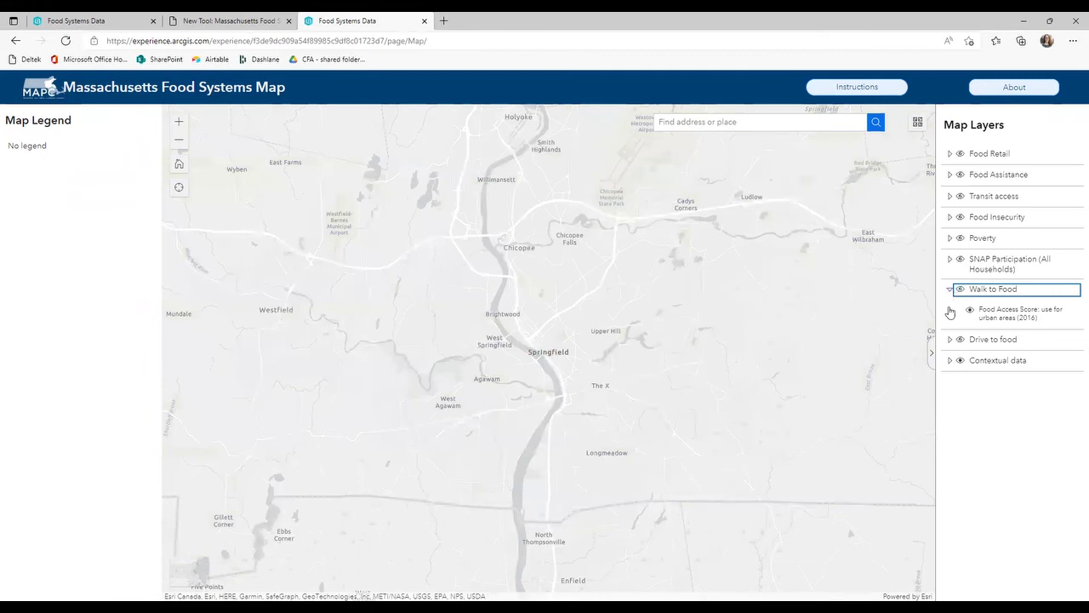
click(949, 290)
- Show the Drive to food group with its urban areas (2017) score, and briefly overlay the less populous areas (2017) score
click(950, 310)
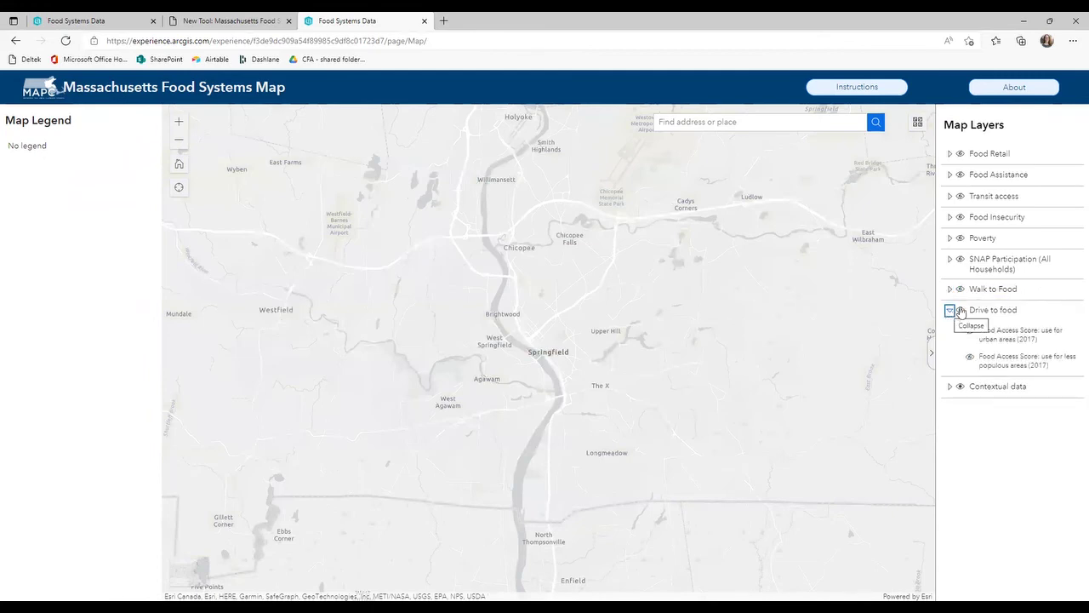
click(961, 310)
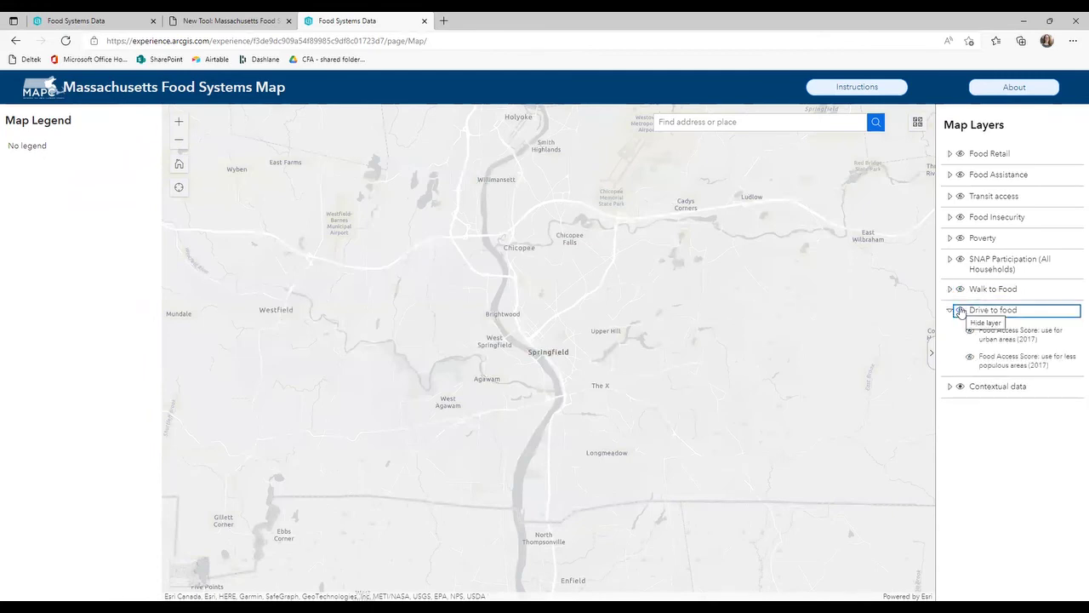
click(971, 331)
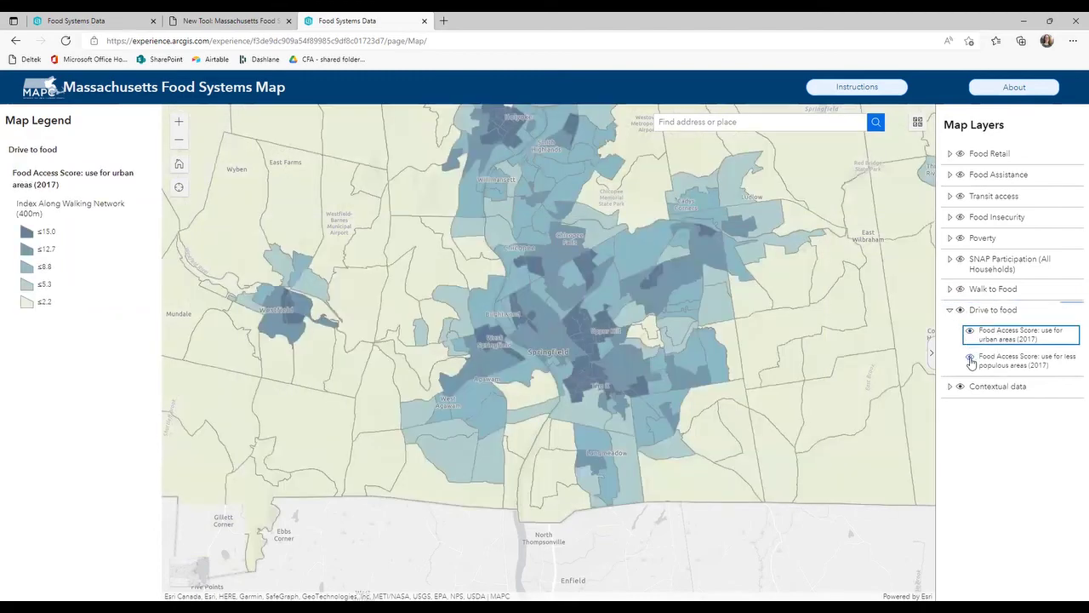
click(972, 361)
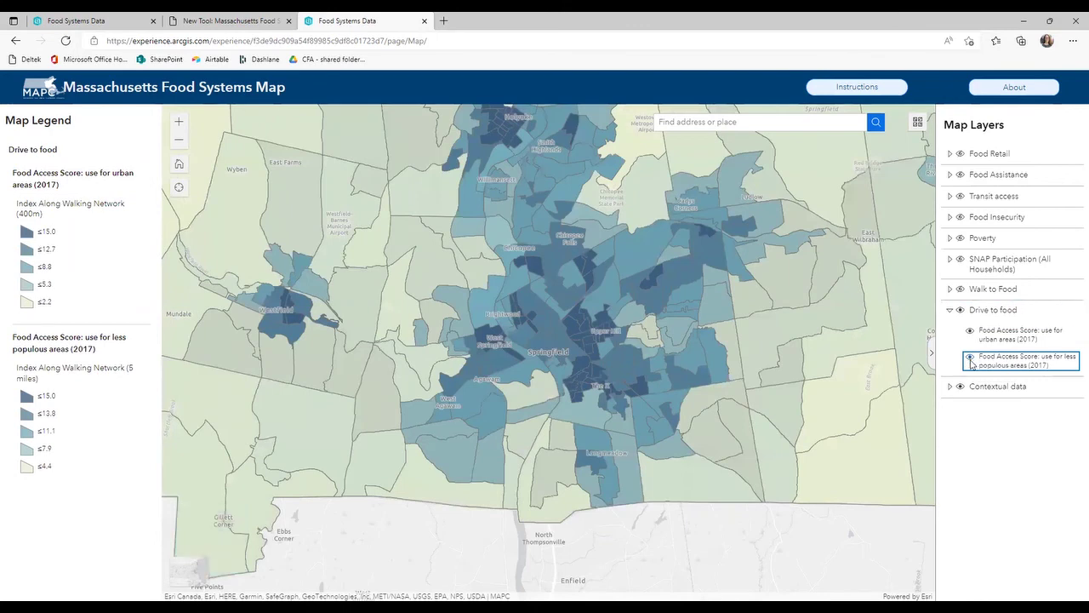
click(971, 362)
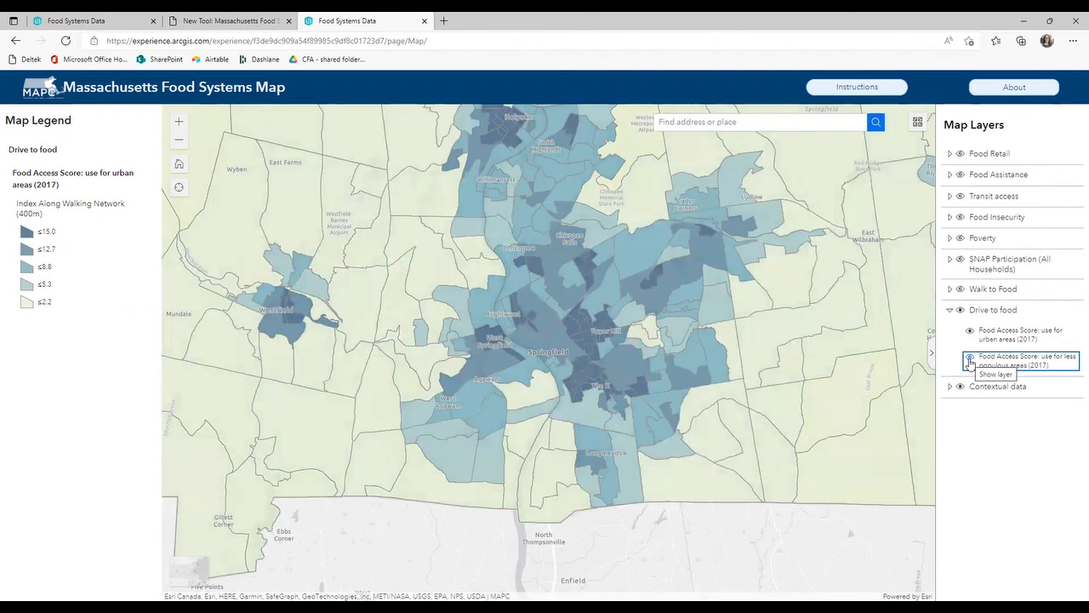
- Replace the Drive to food urban areas score with the less populous areas (2017) score, and collapse the group
click(971, 332)
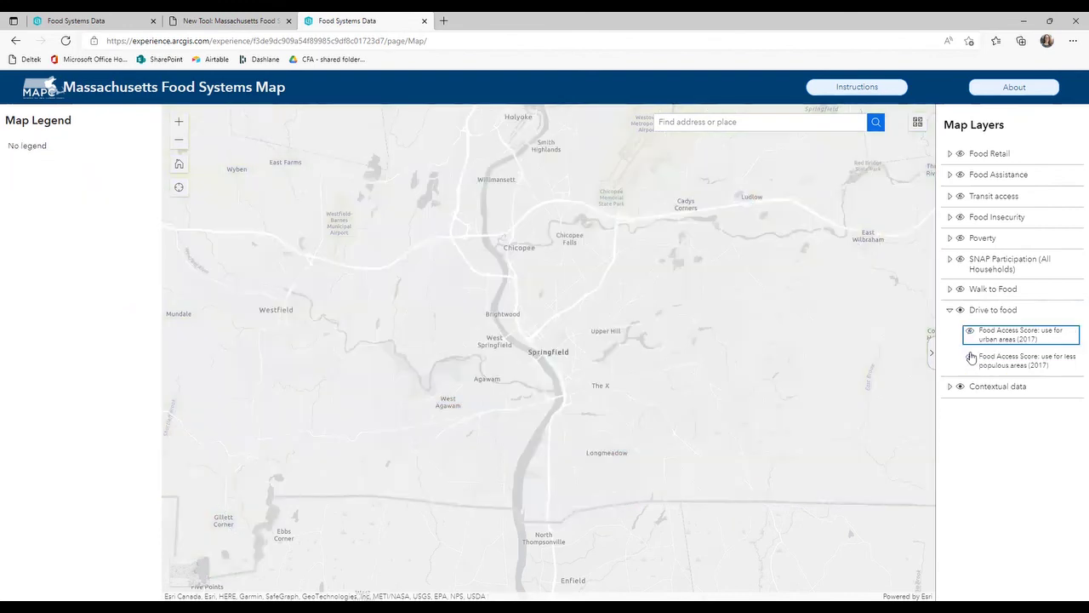
click(971, 360)
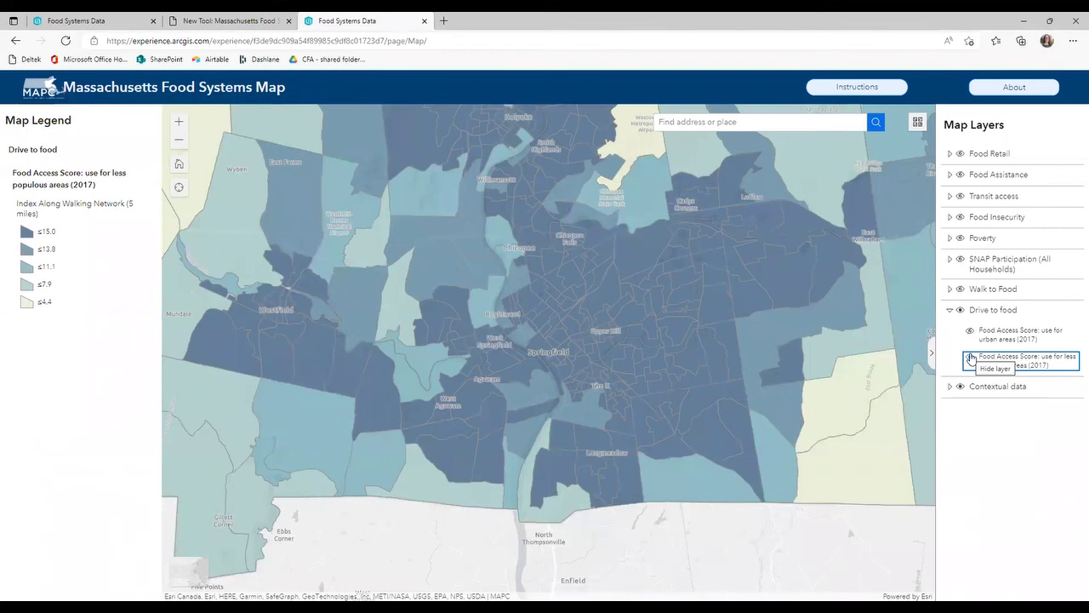
click(949, 310)
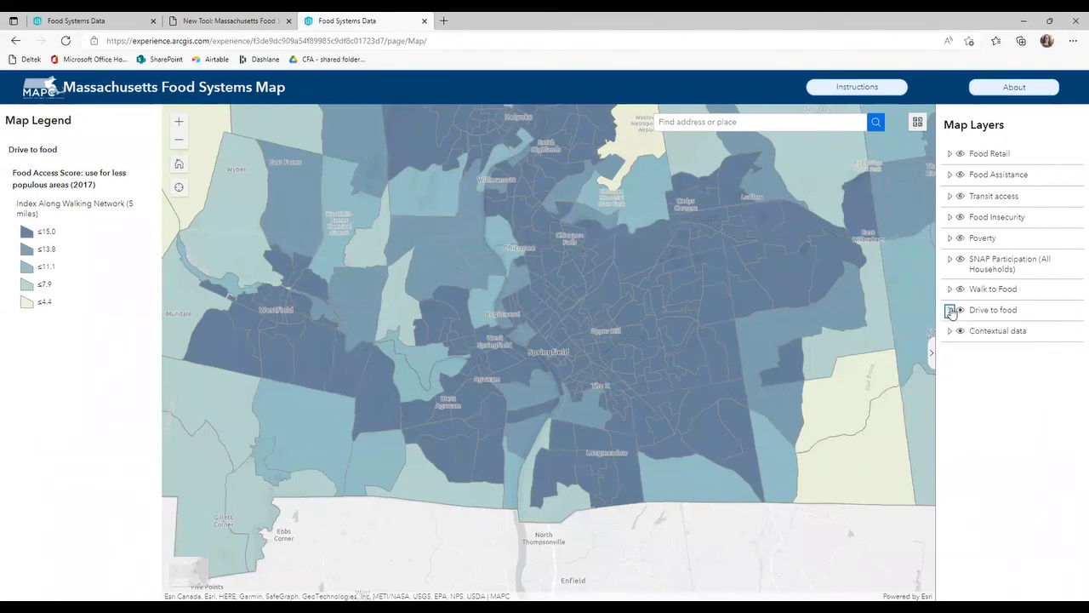
- Highlight the full report reference in the map instructions' special notes, close the instructions, and hide the Drive to food group
click(886, 88)
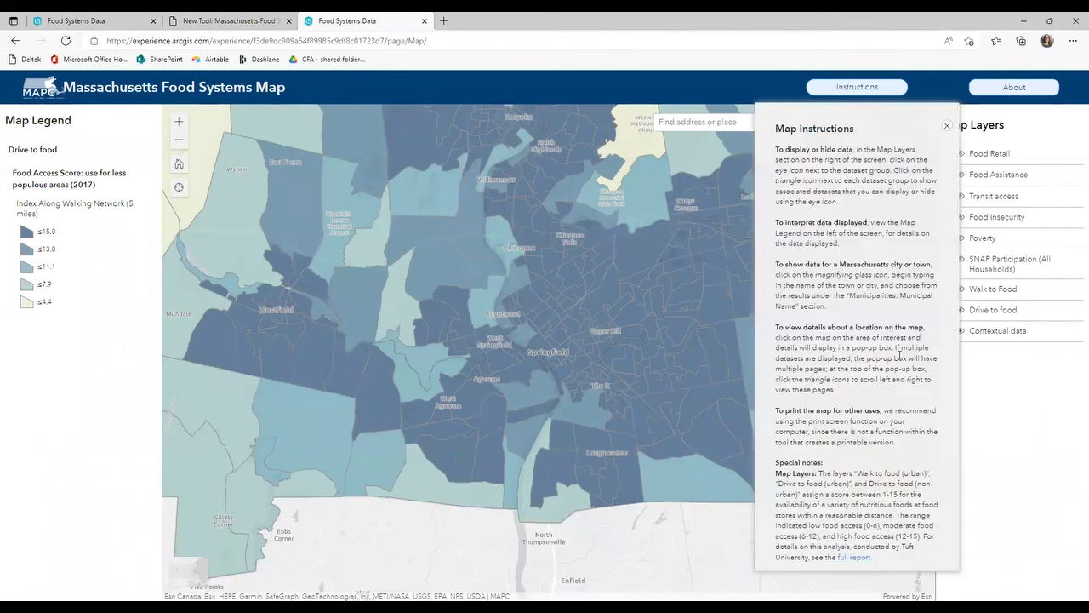
drag(887, 557, 849, 552)
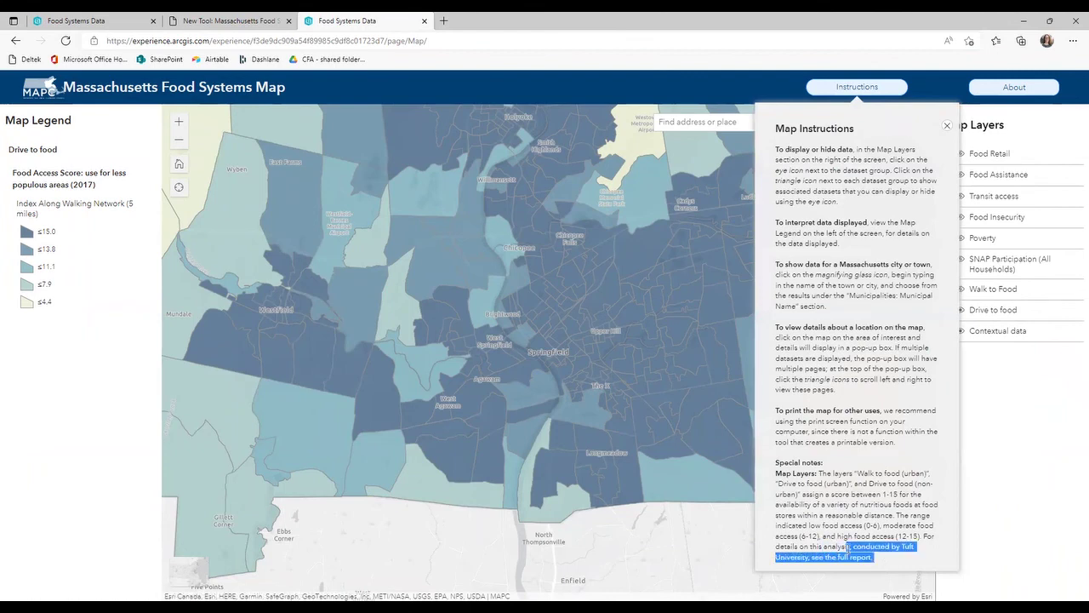
click(946, 125)
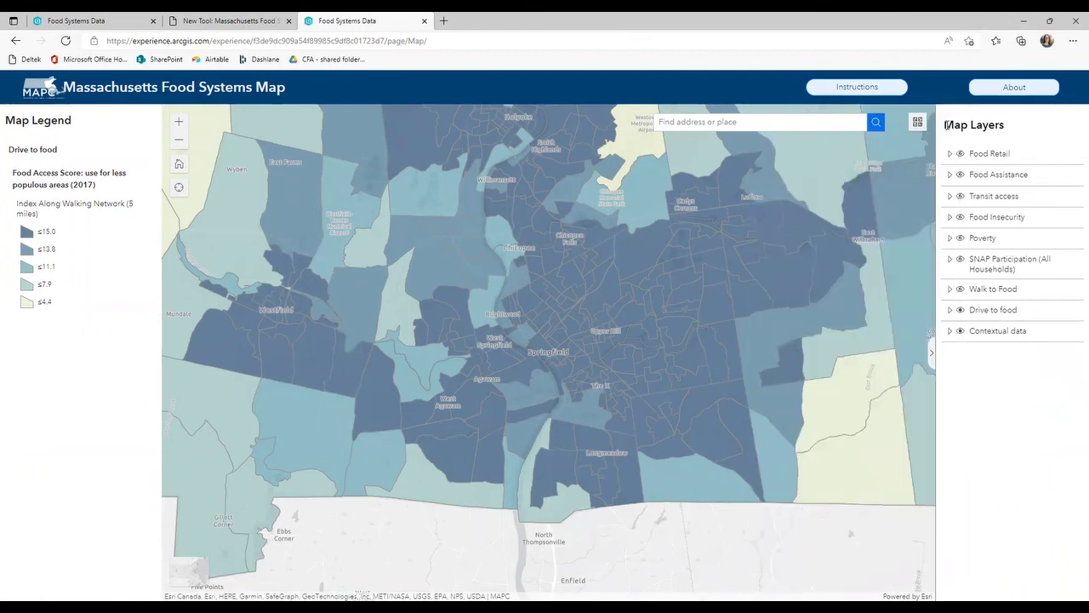
click(960, 311)
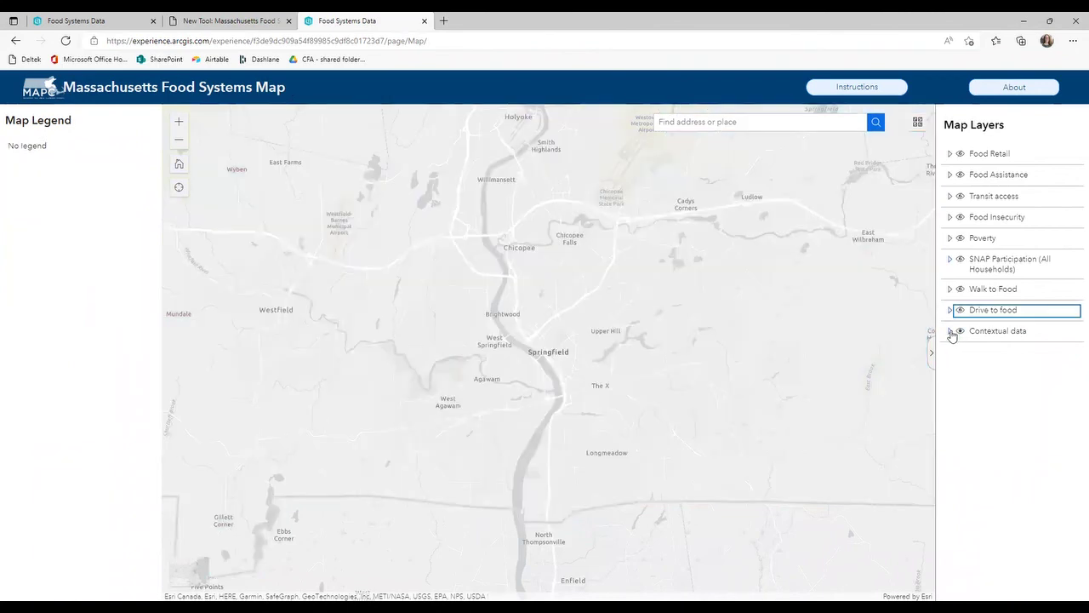
- Turn on the Municipalities and Protected and Recreational Open Space layers under Contextual data, and hide and collapse the group
click(951, 331)
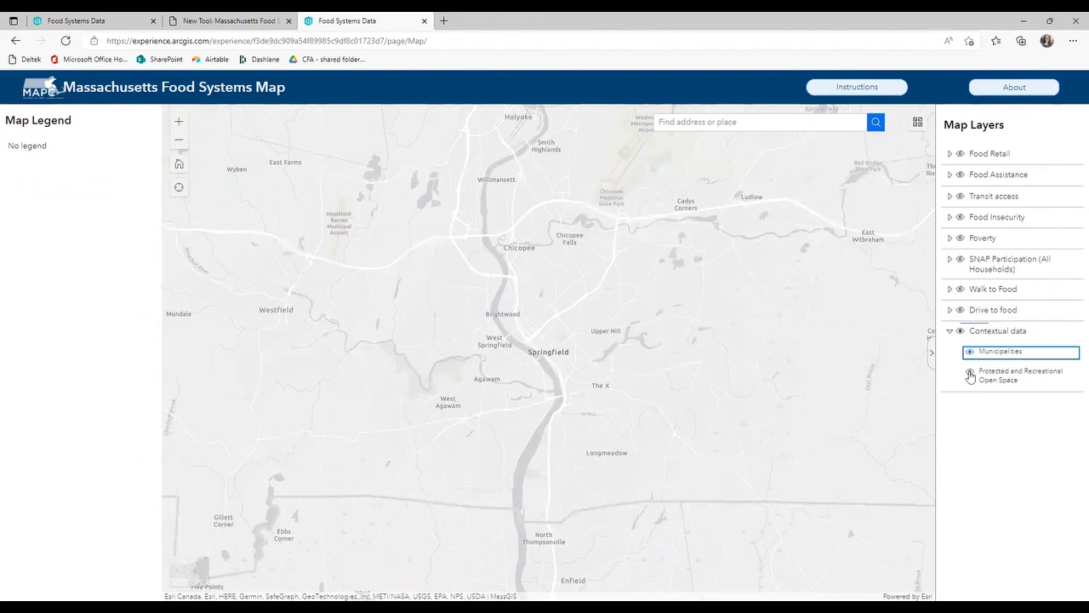
click(970, 377)
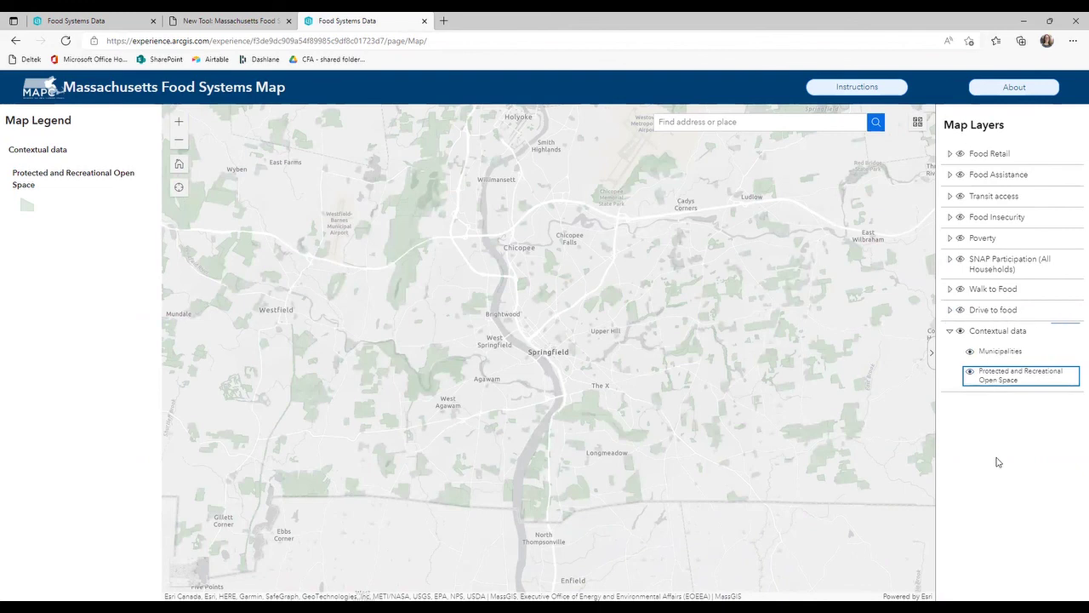
click(960, 331)
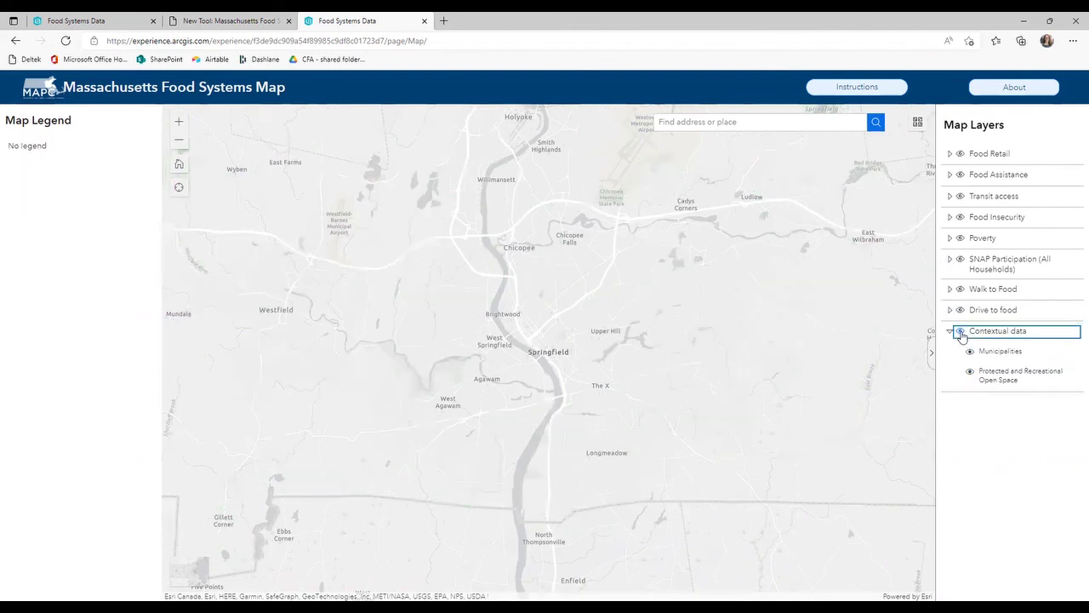
click(950, 331)
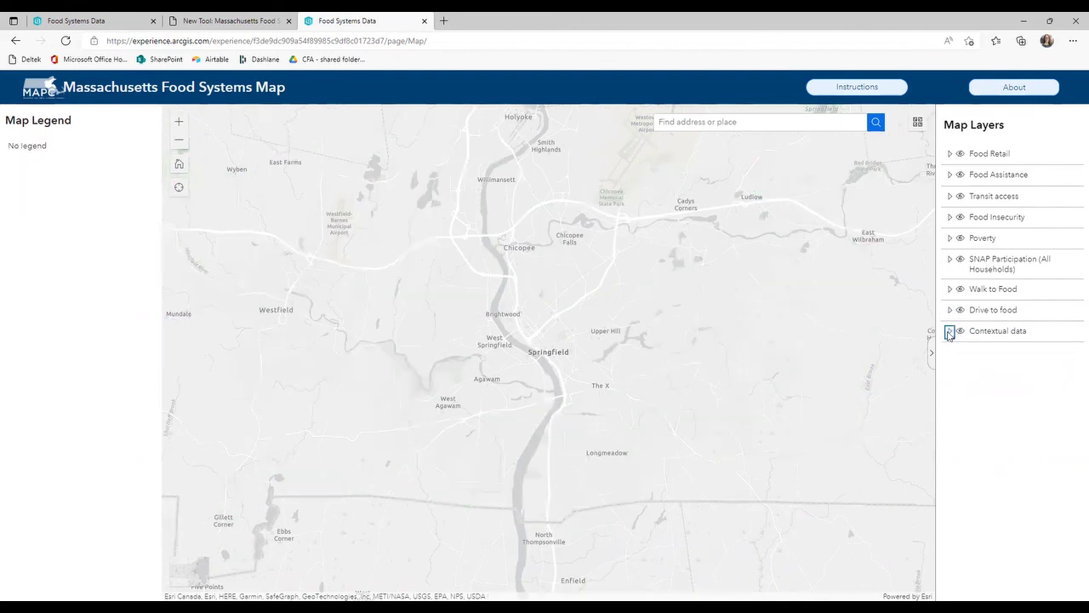